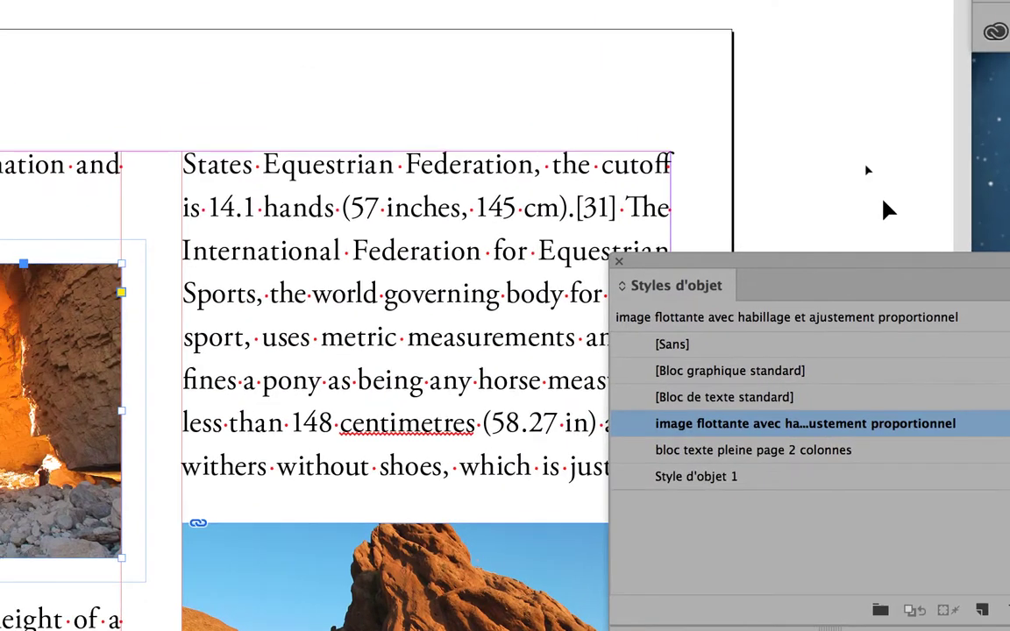
Examine the frame fitting options of the object style "image flottante avec habillage et ajustement proportionnel" without changing them
left_click(861, 176)
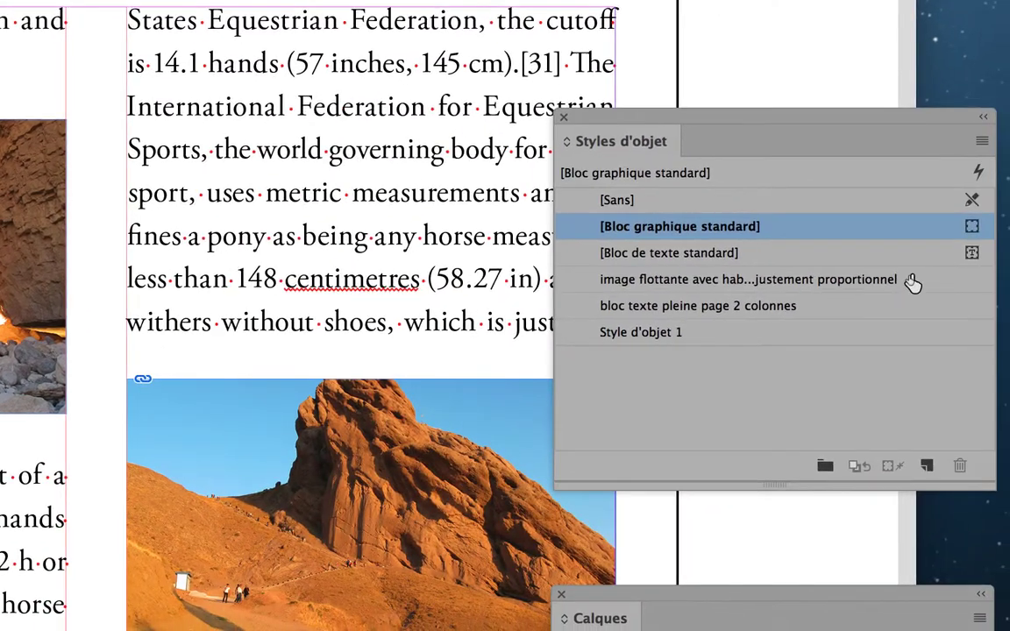
double_click(951, 299)
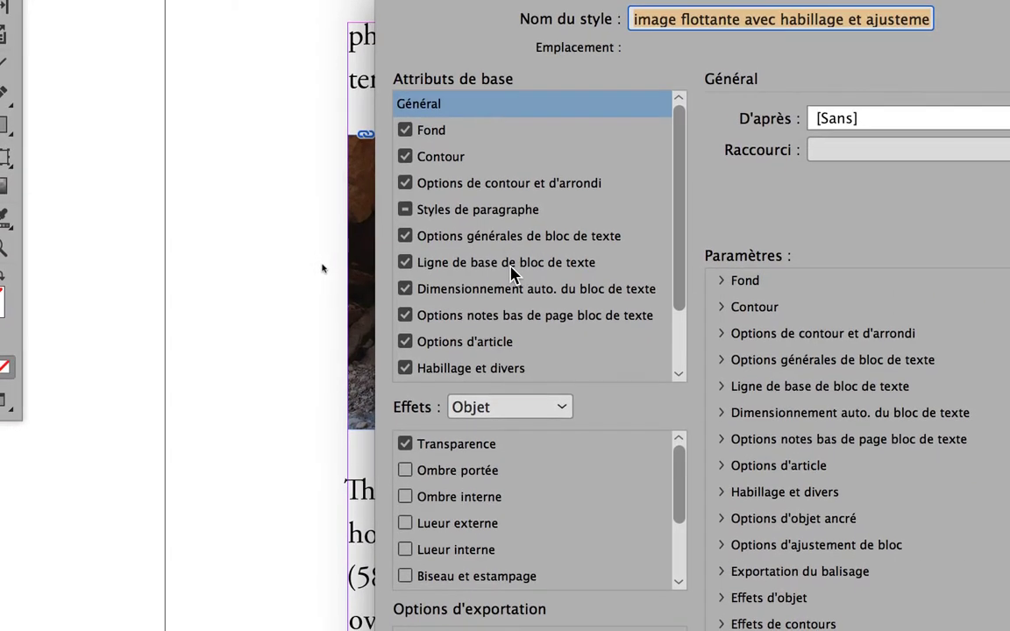
left_click_drag(631, 281, 631, 336)
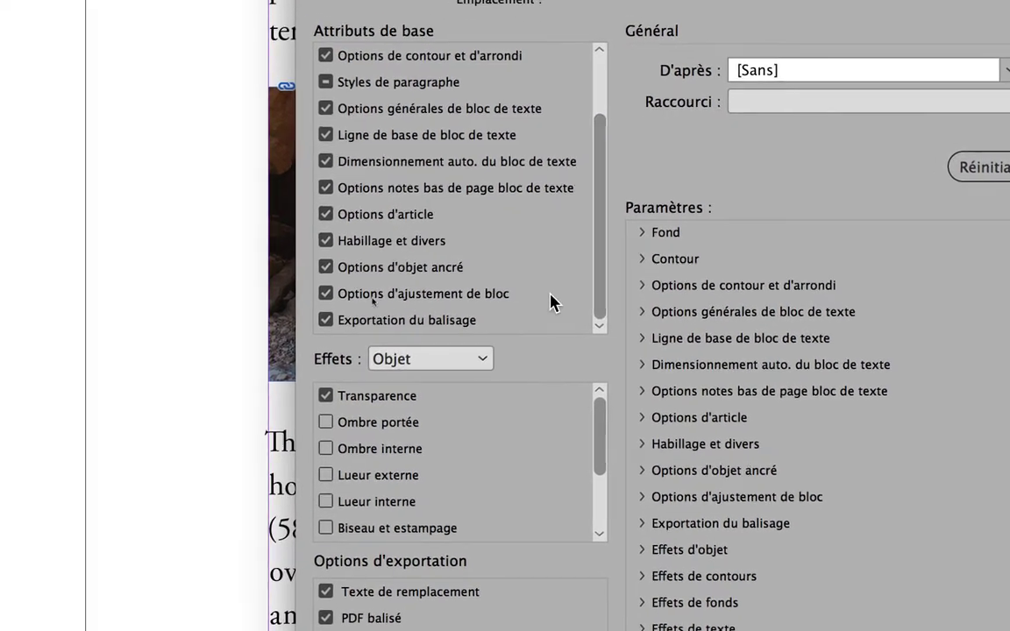
left_click(550, 299)
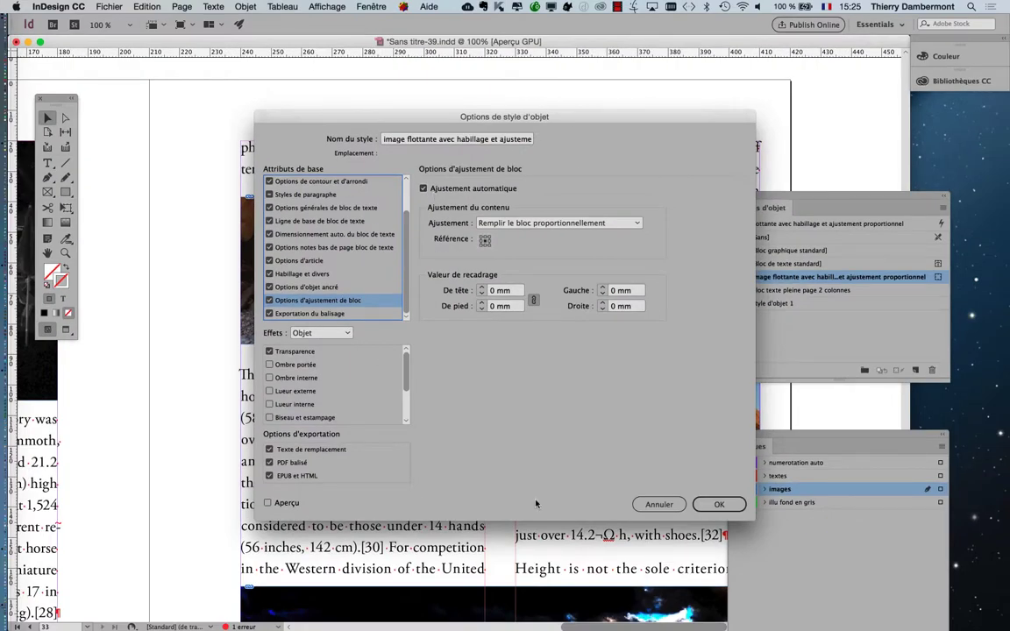
left_click(659, 505)
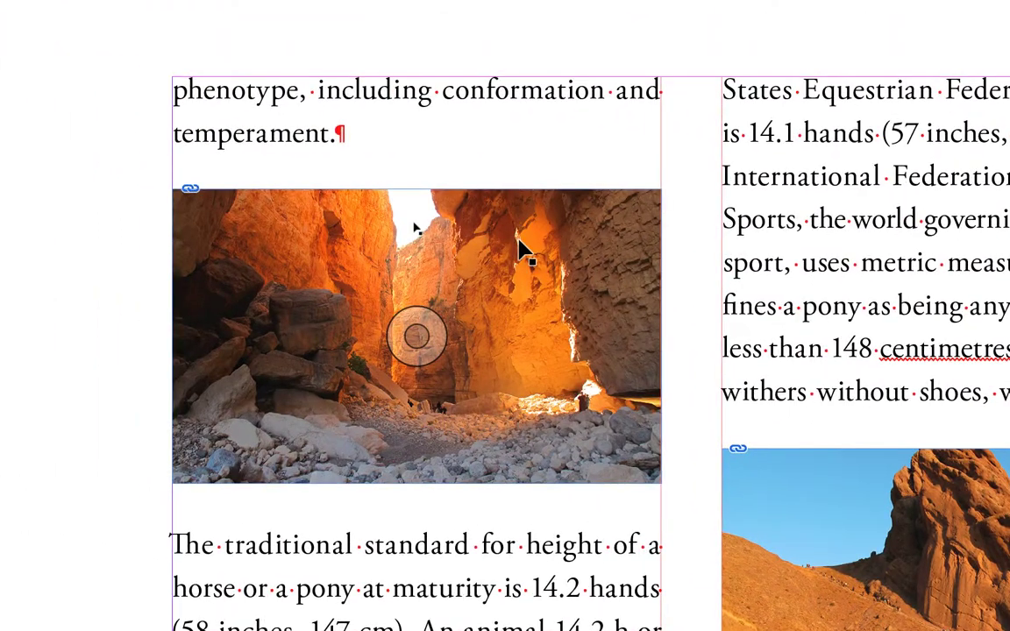
Select the canyon image and review the automatic fitting settings of its applied object style
left_click(519, 249)
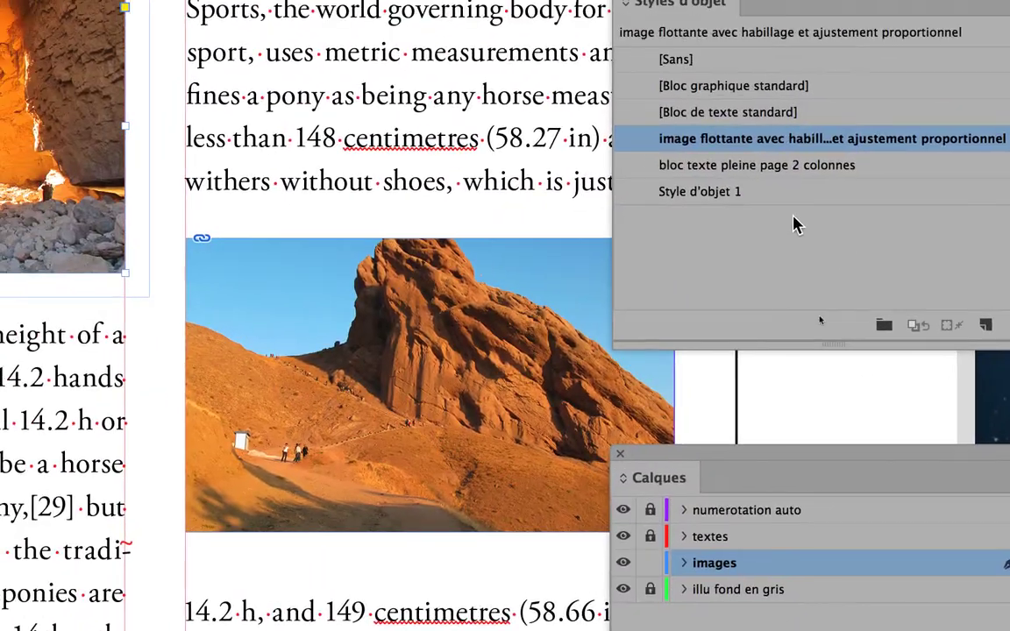
left_click_drag(746, 131, 547, 41)
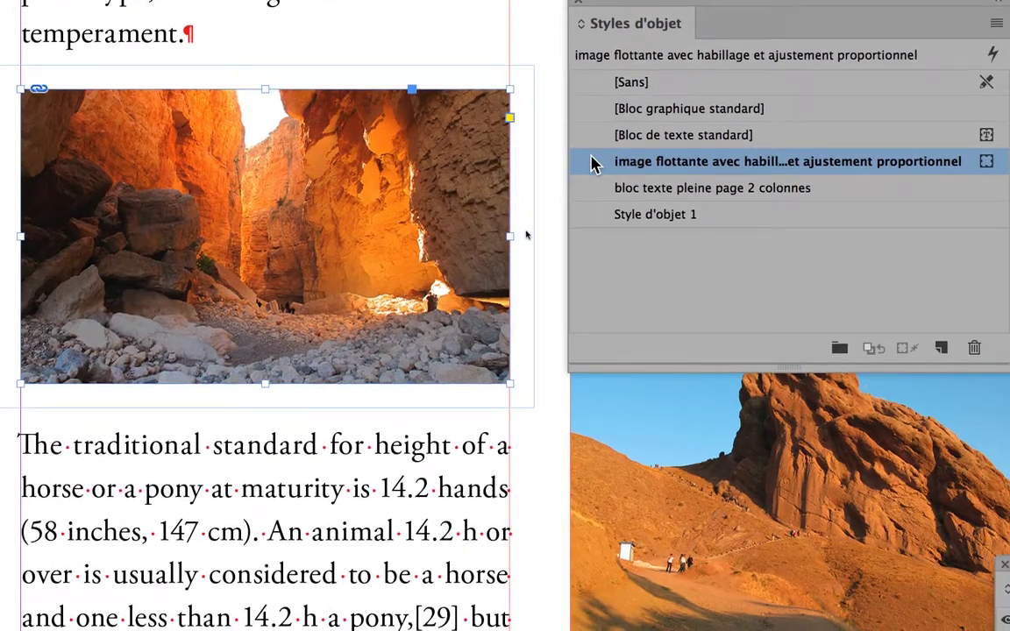
double_click(593, 164)
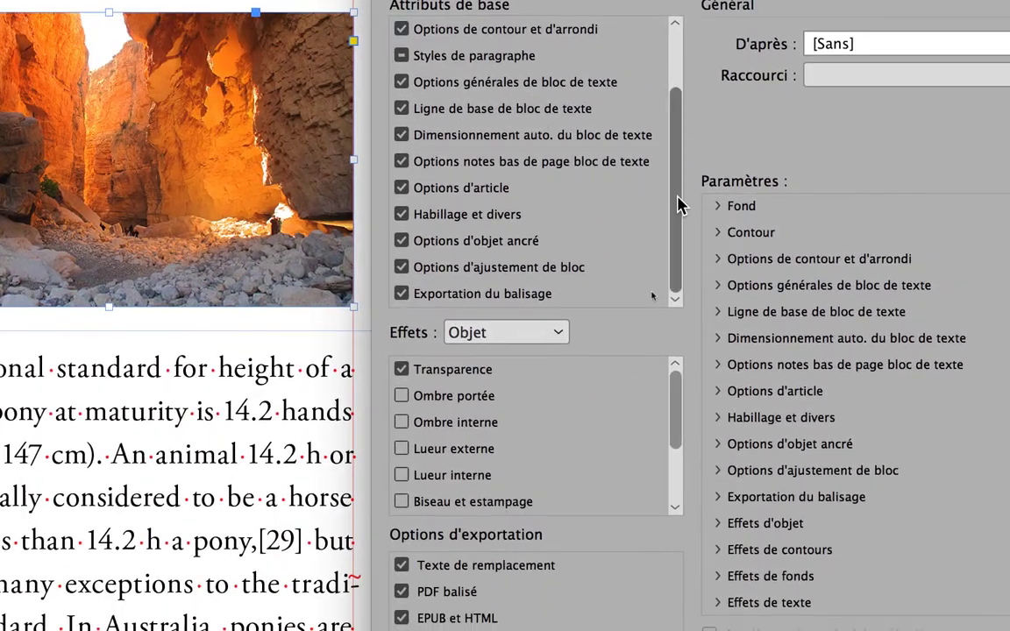
left_click(660, 266)
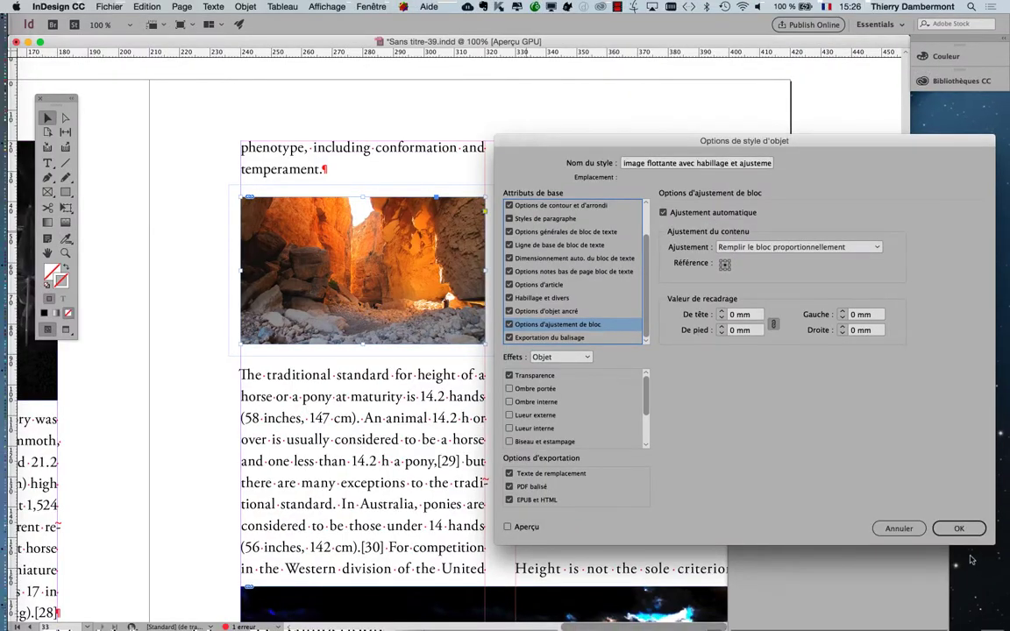
left_click(959, 528)
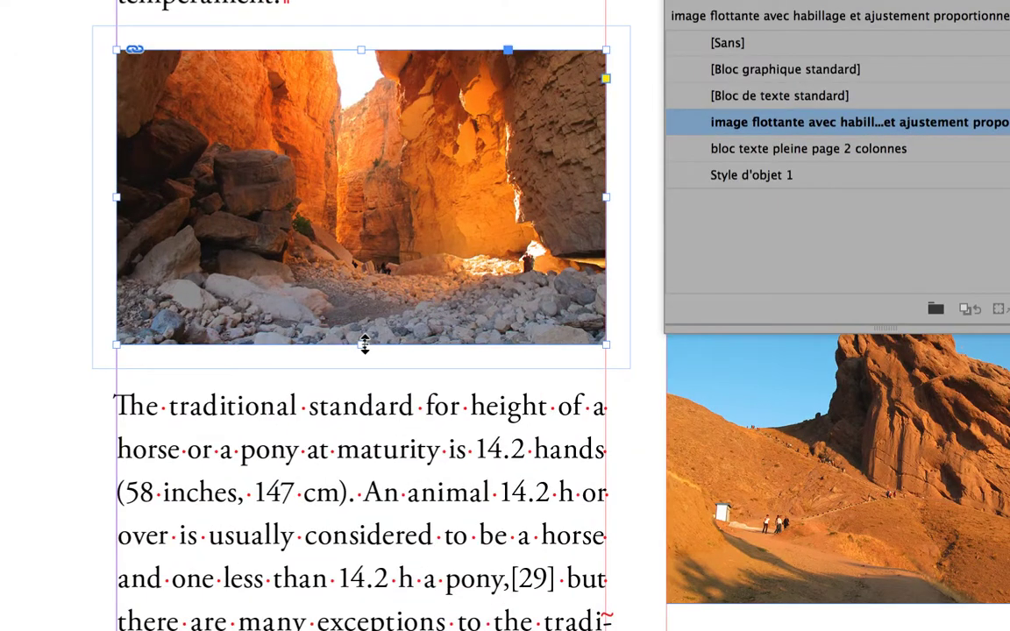
Extend the canyon image's frame downward until it is roughly square, and slightly raise the top edge of the rock image's frame
left_click_drag(365, 344, 365, 410)
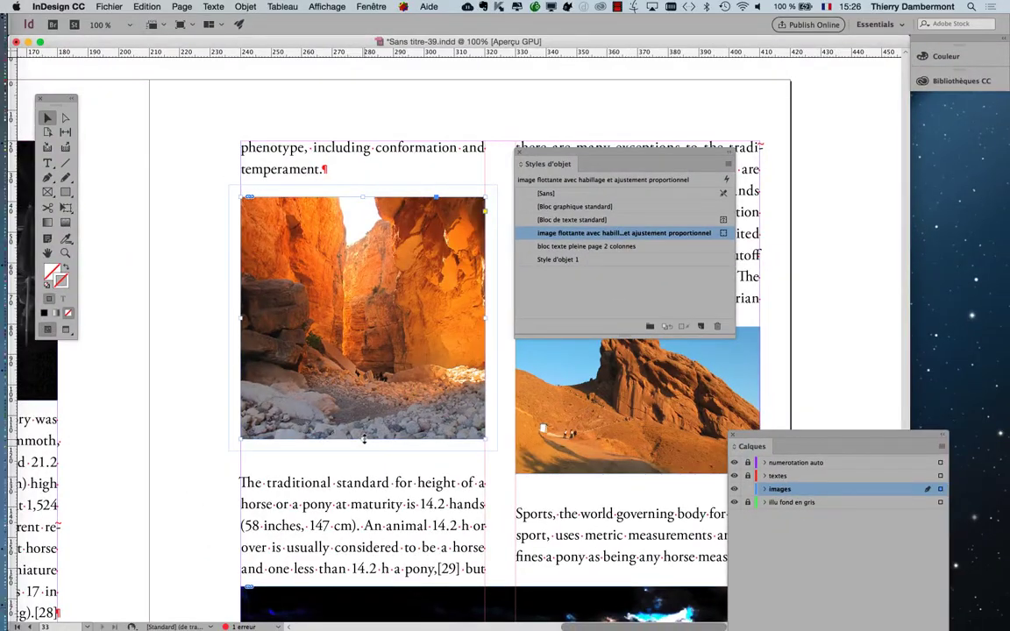
mouse_move(364, 440)
left_mouse_down()
mouse_move(367, 531)
mouse_move(349, 303)
mouse_move(363, 311)
mouse_move(366, 264)
mouse_move(362, 450)
left_mouse_up()
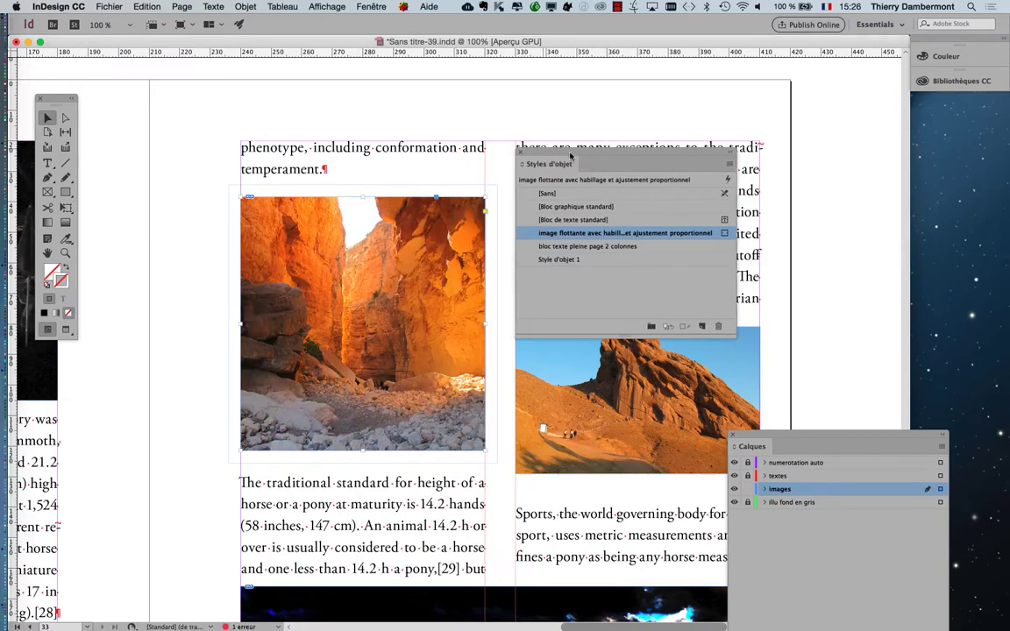
left_click_drag(572, 158, 864, 184)
left_click(553, 337)
mouse_move(639, 325)
left_mouse_down()
mouse_move(643, 189)
mouse_move(638, 313)
left_mouse_up()
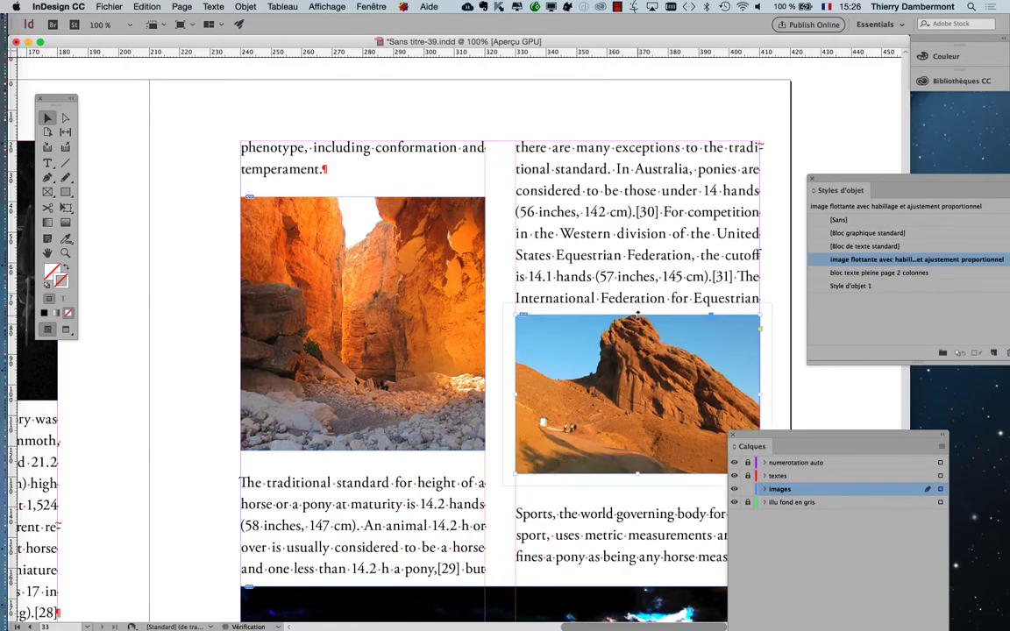
Select the rock image's content inside its frame with the Direct Selection tool
left_click(64, 118)
left_click(579, 342)
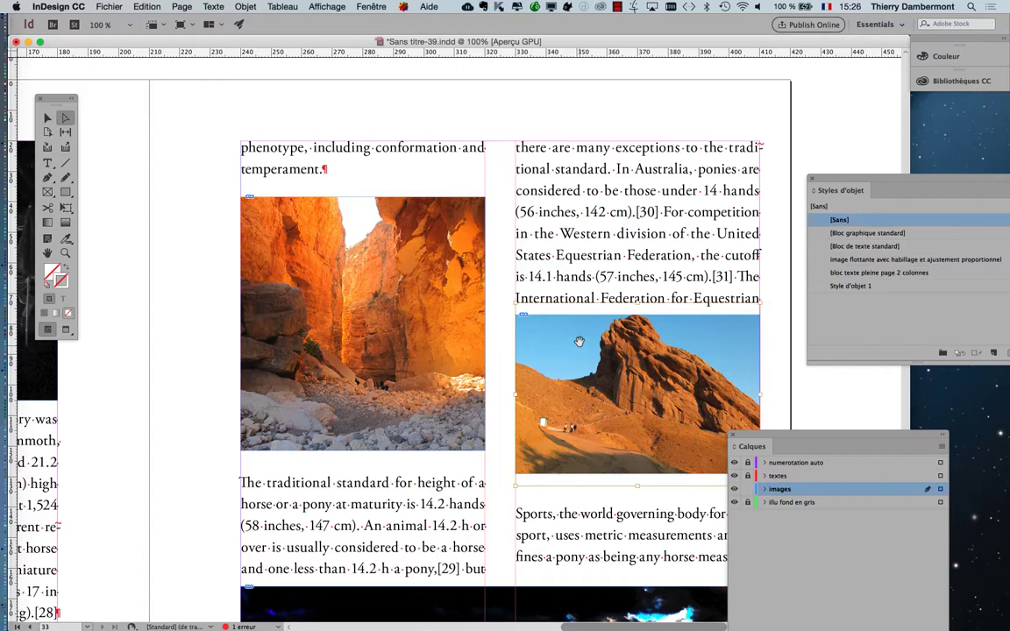
left_click_drag(496, 44, 498, 48)
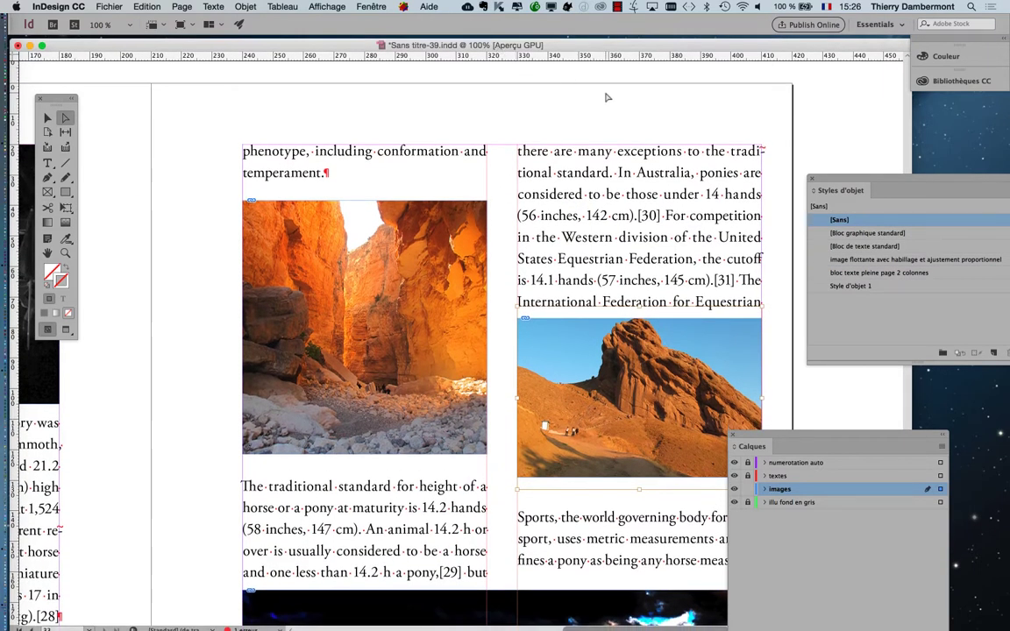
left_click(371, 7)
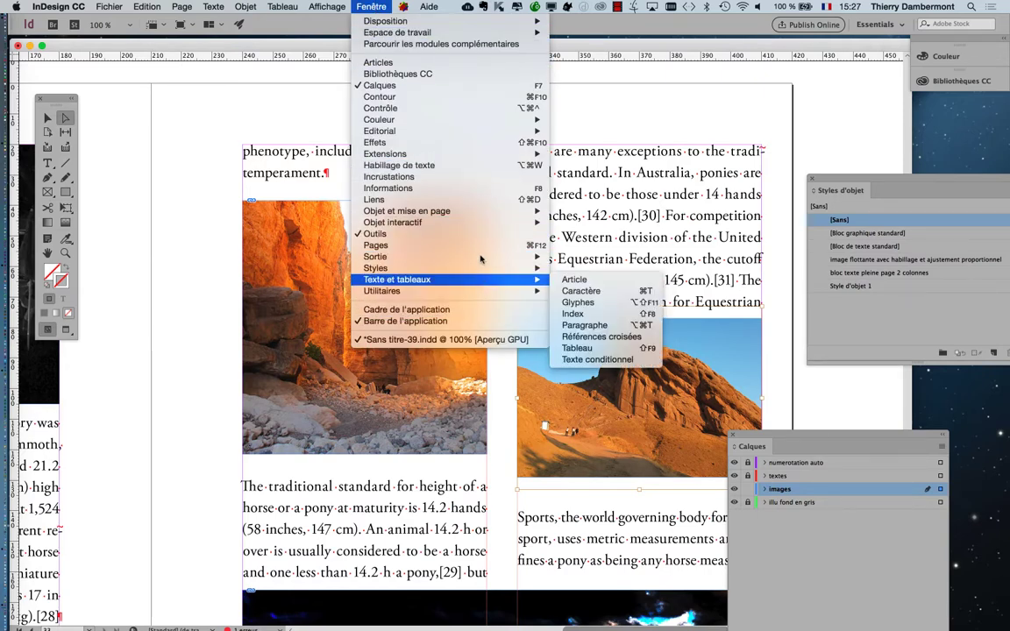
mouse_move(465, 231)
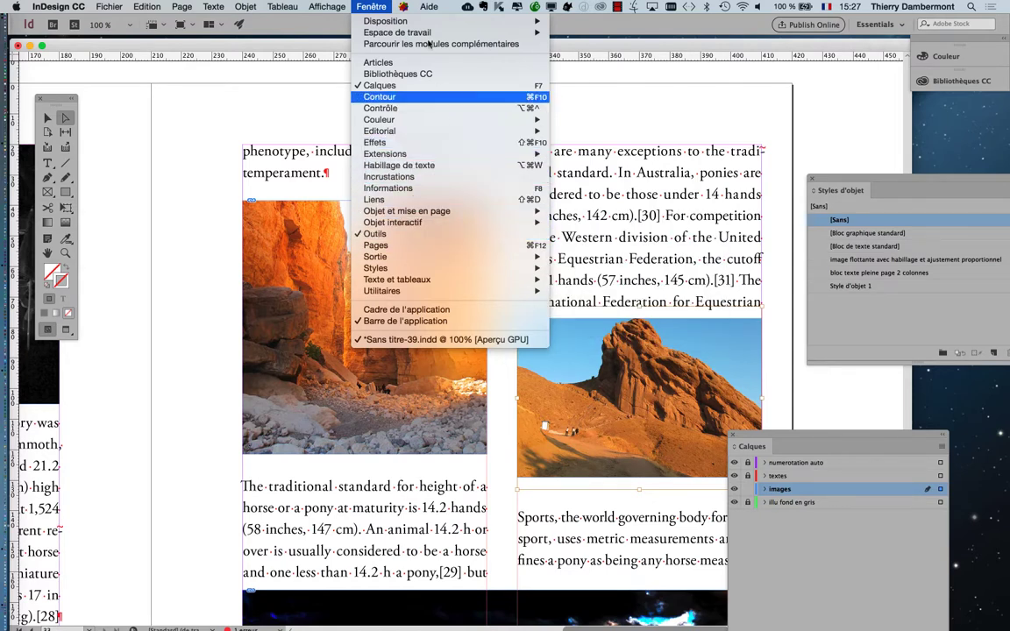
mouse_move(400, 158)
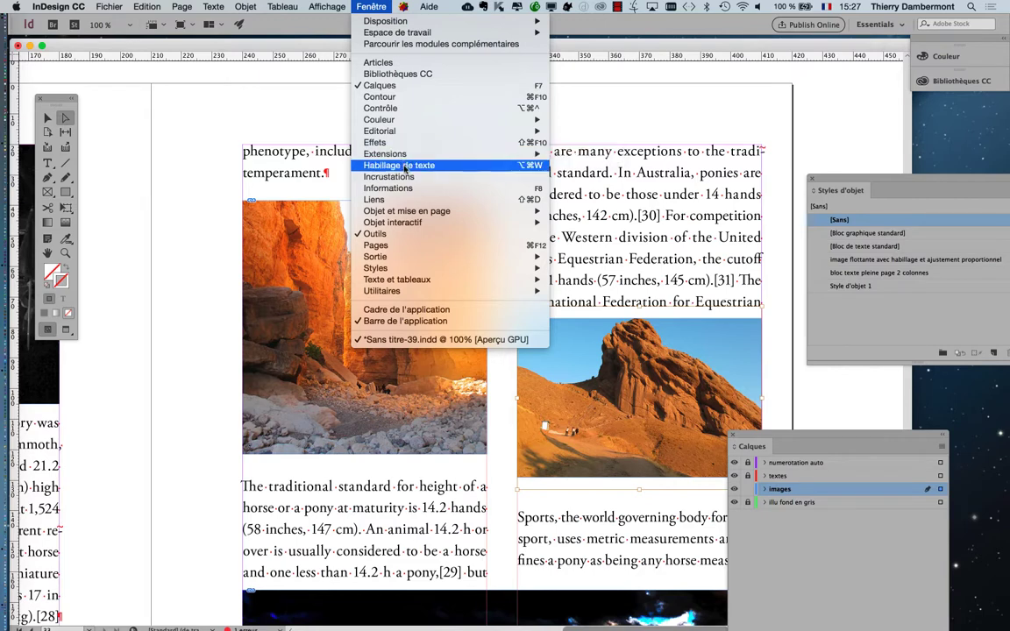
left_click(398, 187)
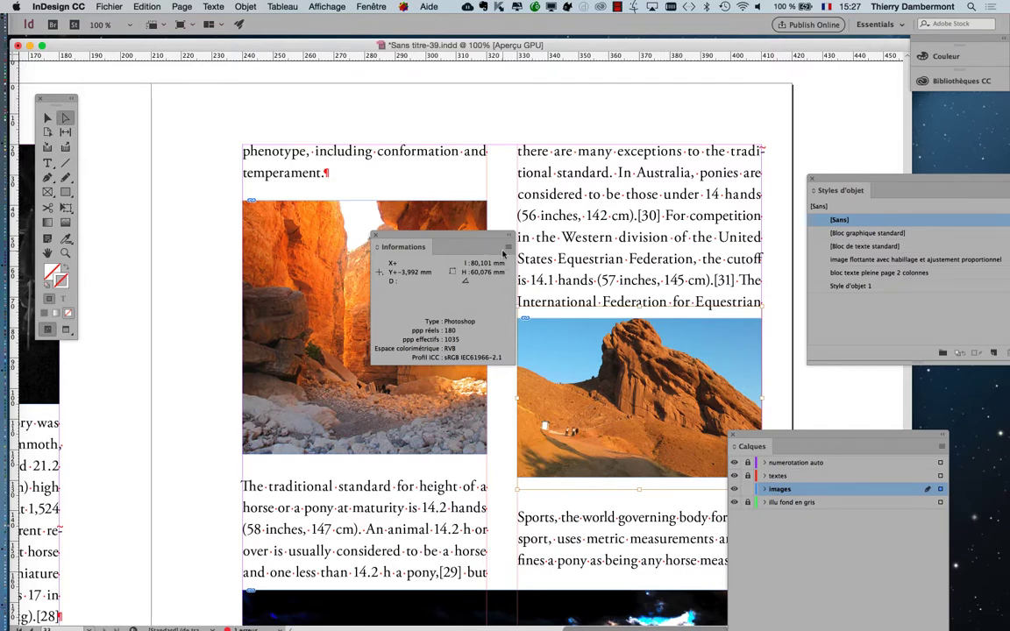
left_click(376, 235)
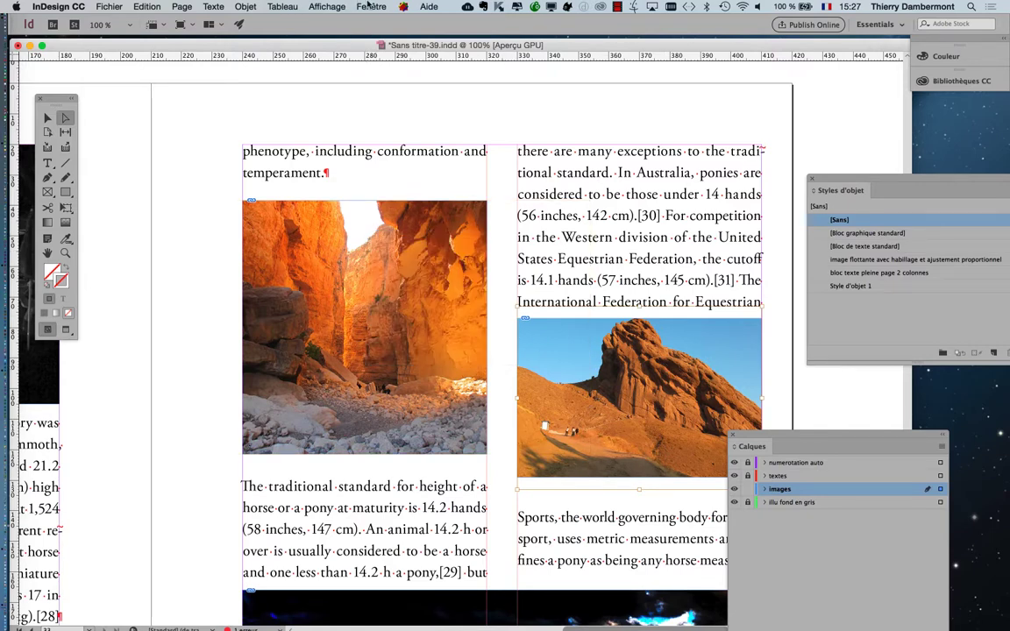
Reset the Essentials workspace to its default layout
left_click(46, 115)
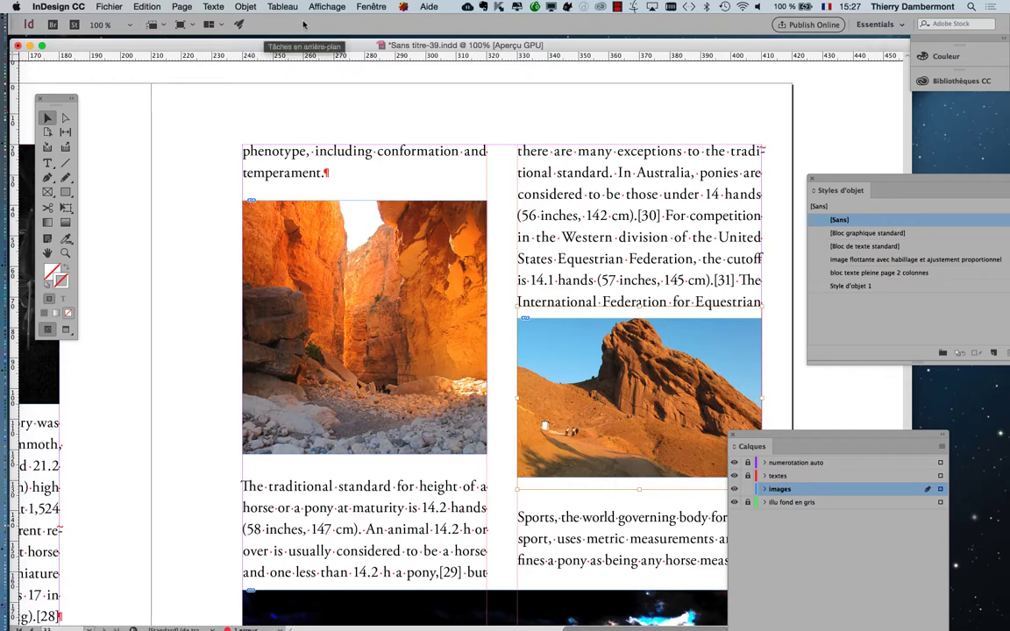
left_click(371, 6)
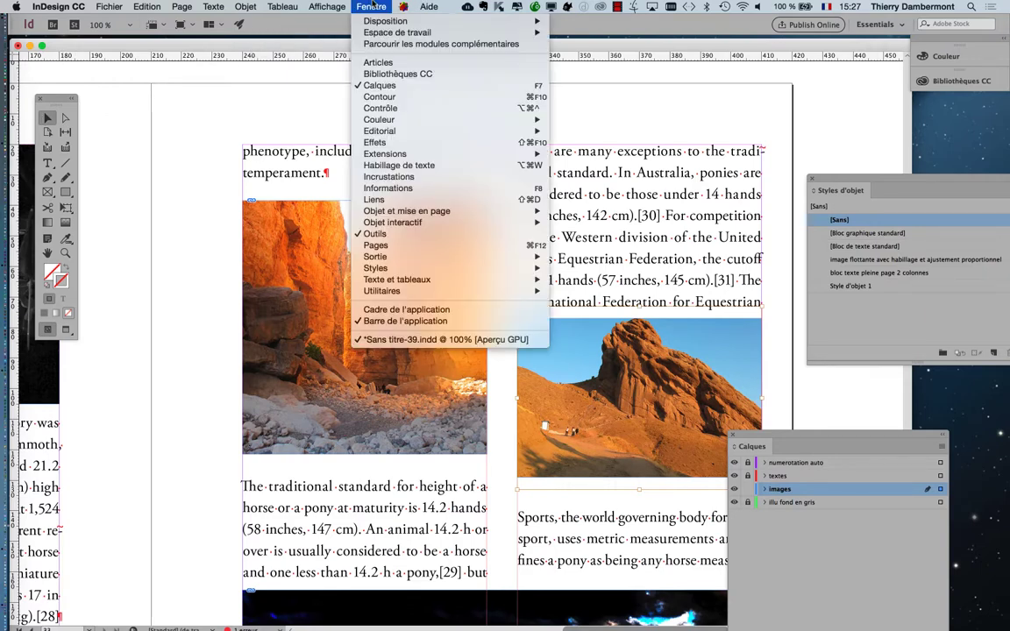
mouse_move(376, 21)
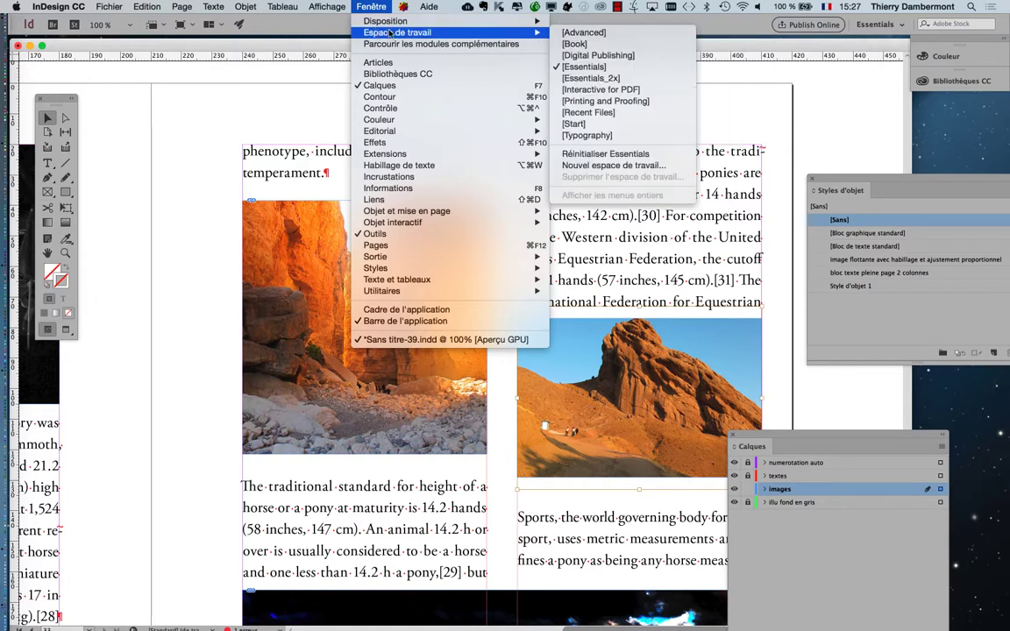
left_click(613, 154)
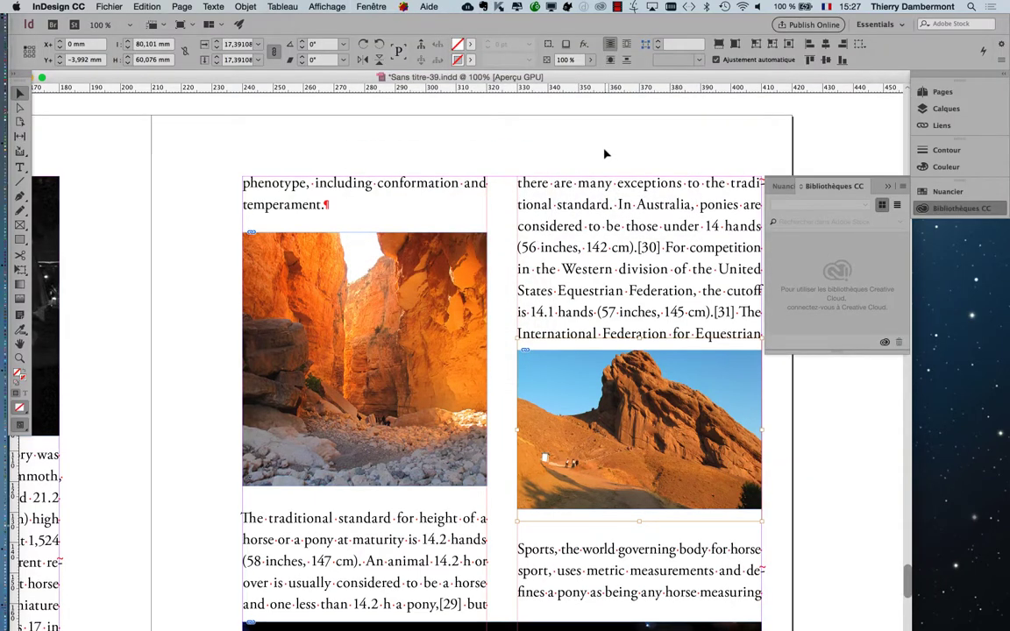
left_click(373, 6)
mouse_move(427, 32)
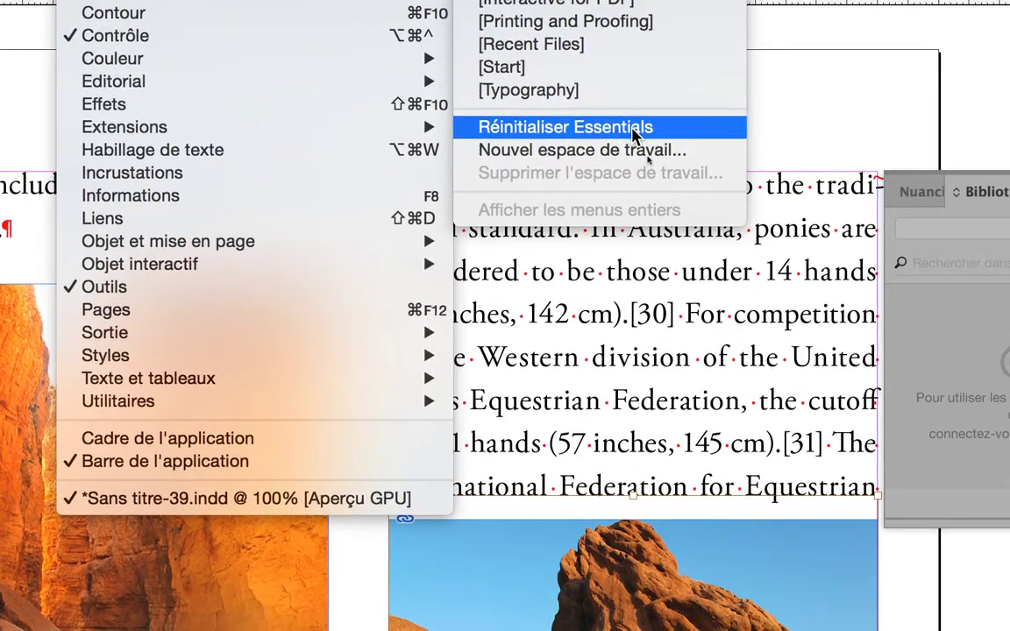
left_click(614, 135)
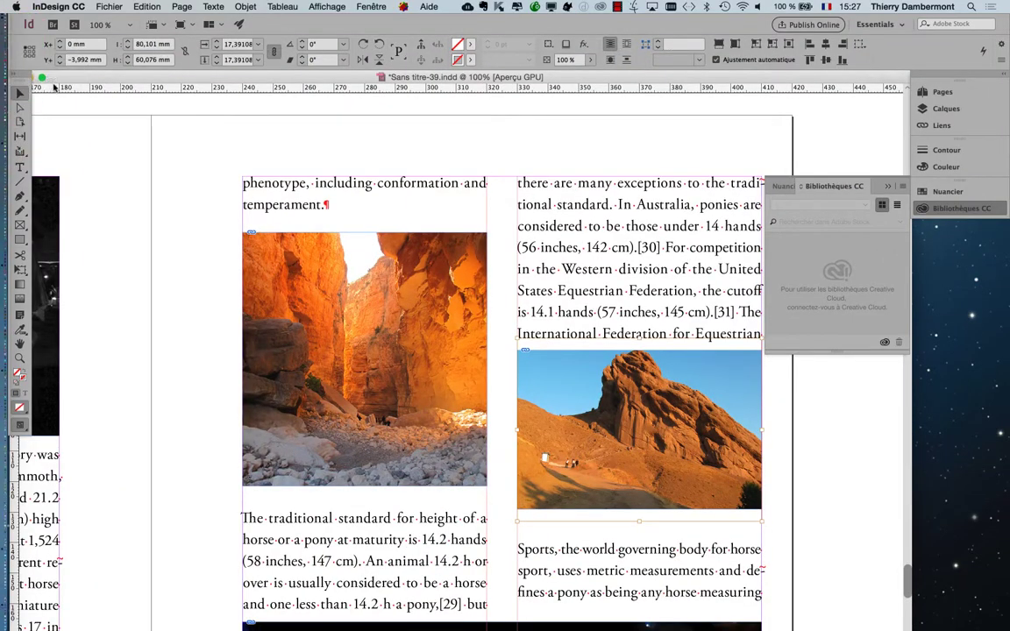
Undock the tools panel beside the canyon image and set it to a two-column layout
left_click_drag(25, 78, 160, 148)
left_click(149, 147)
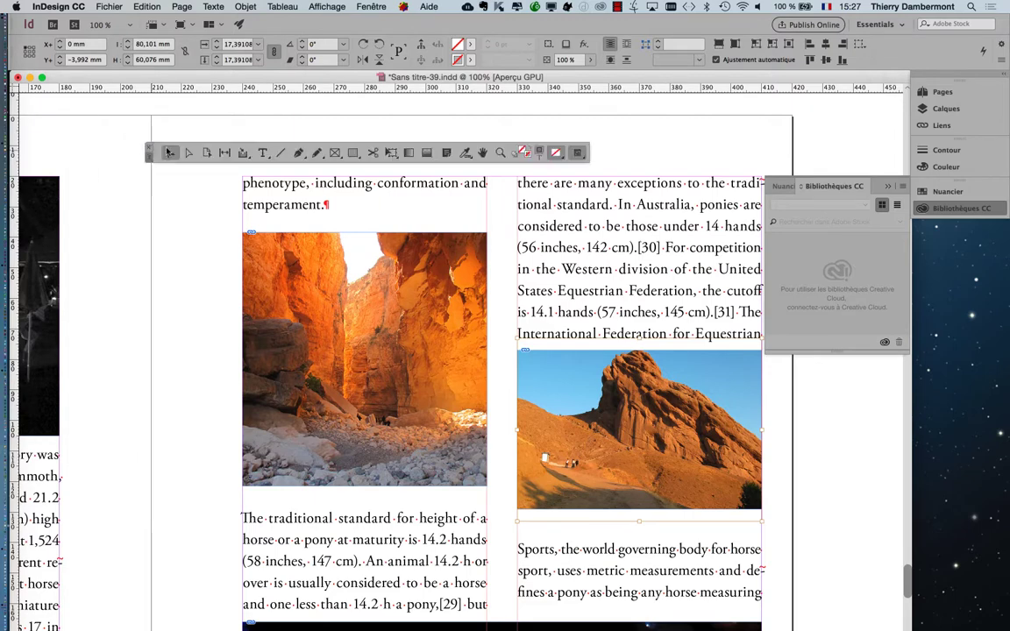
left_click(150, 158)
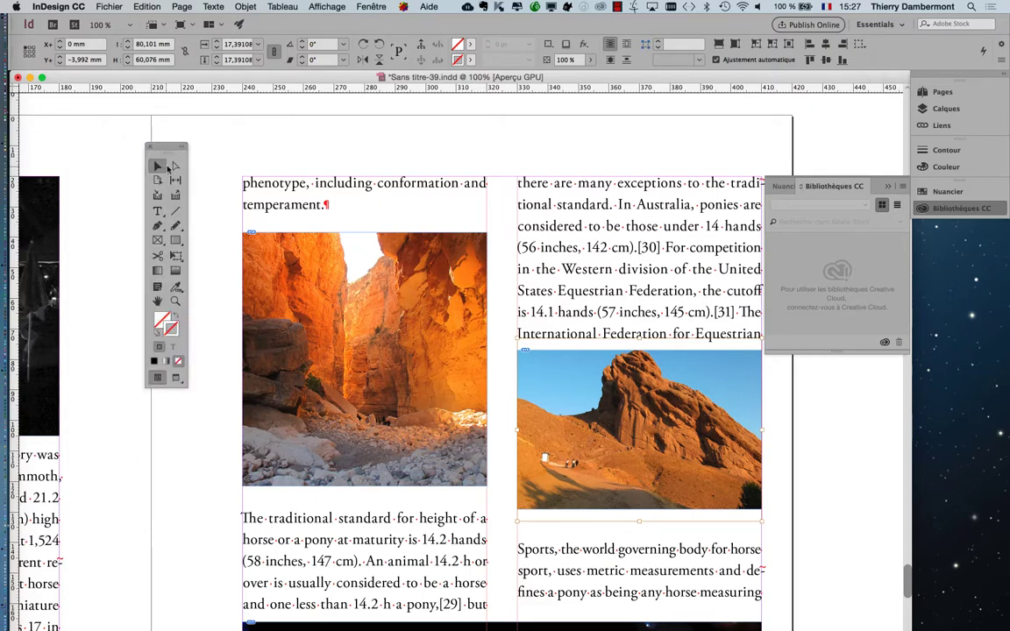
Raise the top edge of the rock image's frame to a height of about 93 mm and select its content to check the fit
left_click(174, 166)
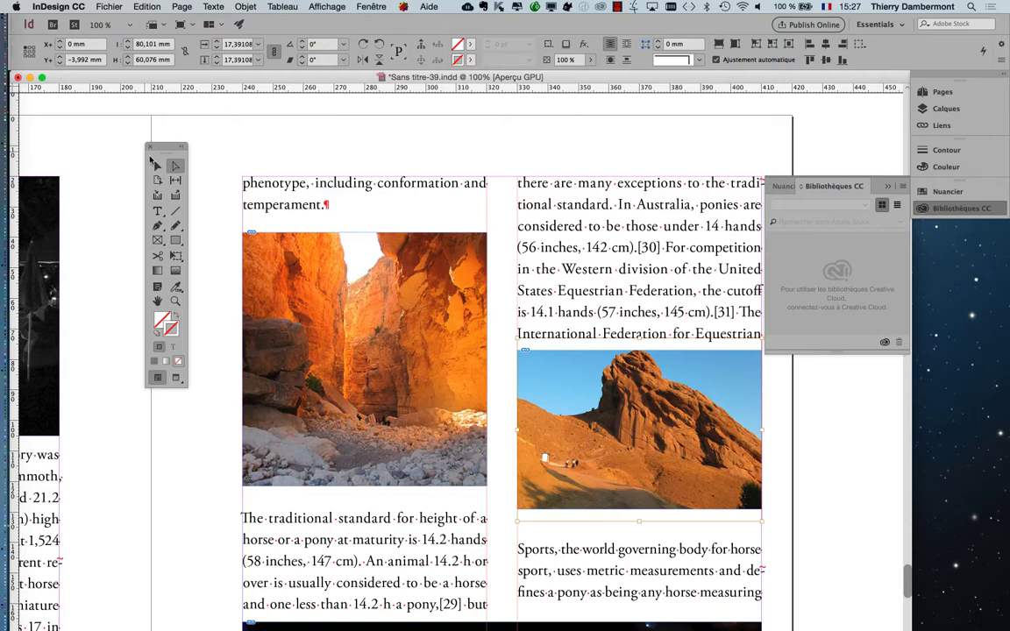
left_click(156, 165)
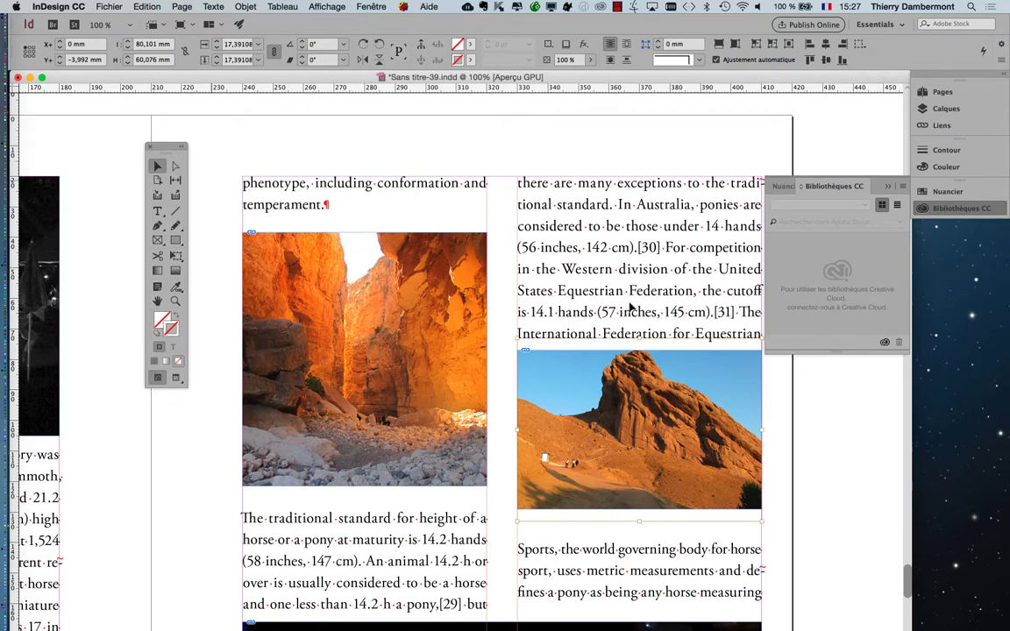
left_click(800, 416)
left_click(674, 372)
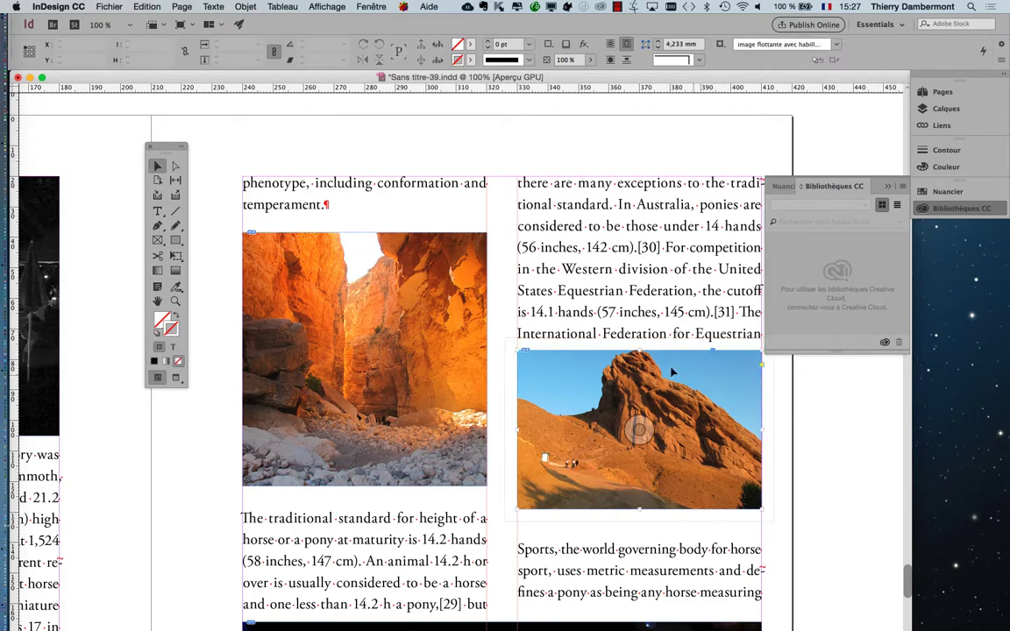
left_click_drag(640, 351, 645, 225)
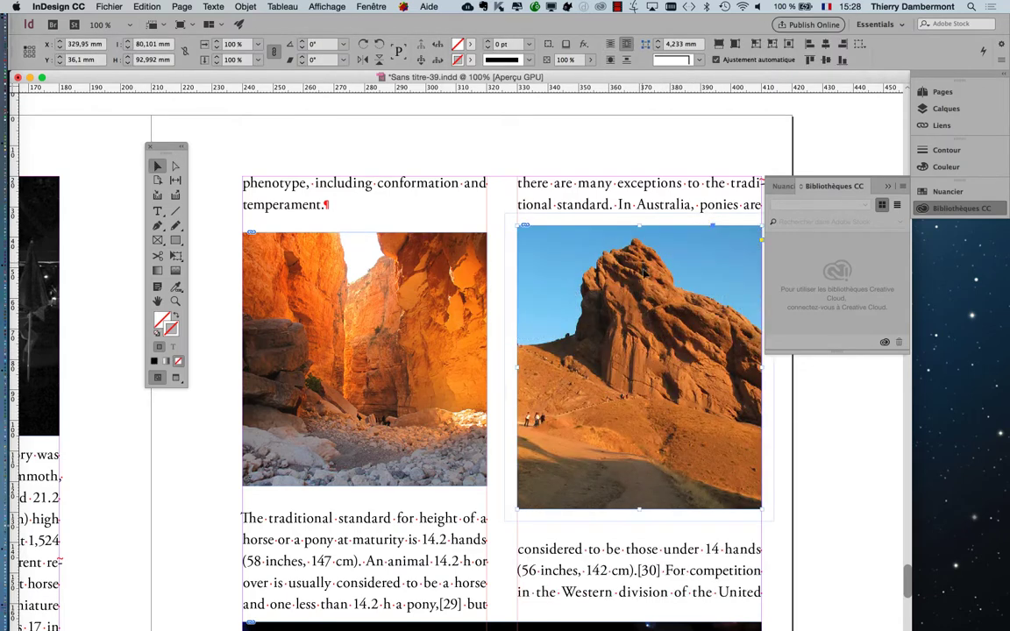
left_click(175, 165)
left_click(551, 276)
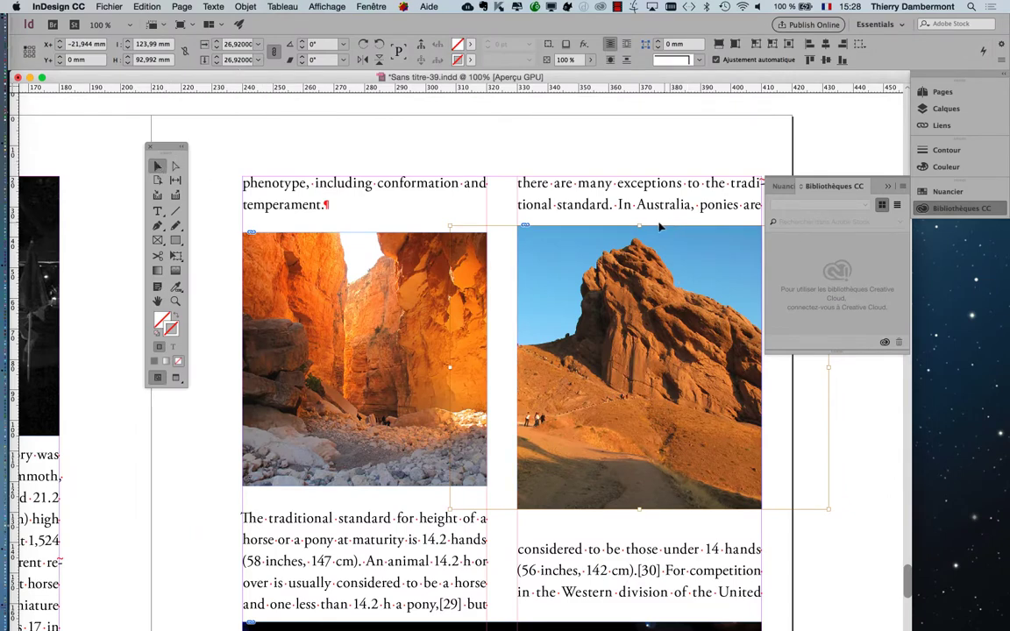
Lower the top edge of the rock image's frame to a height of about 30 mm
left_click(641, 136)
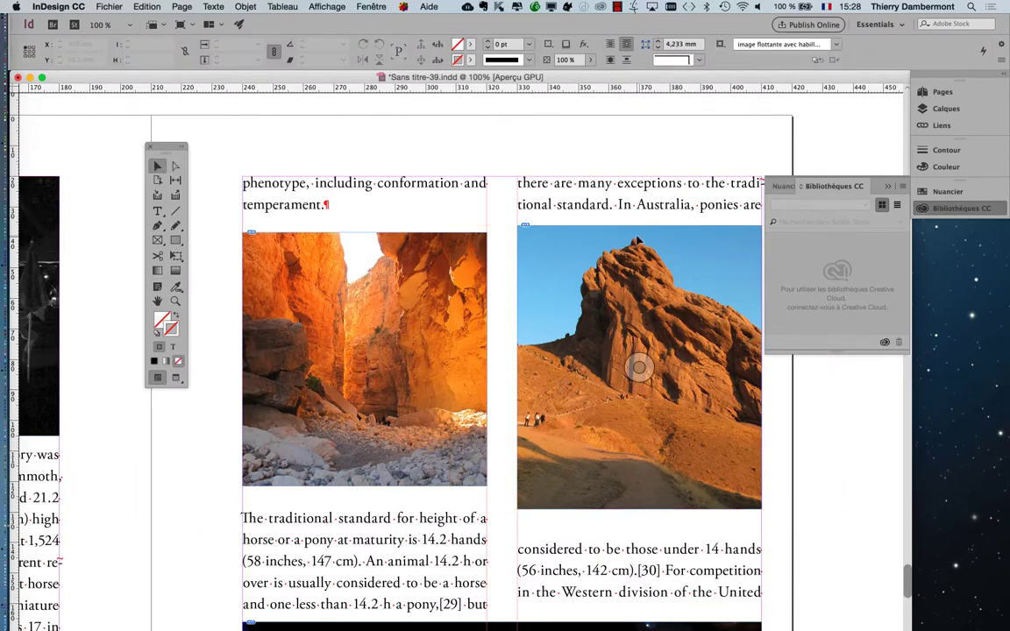
left_click(639, 239)
left_click_drag(639, 225, 641, 418)
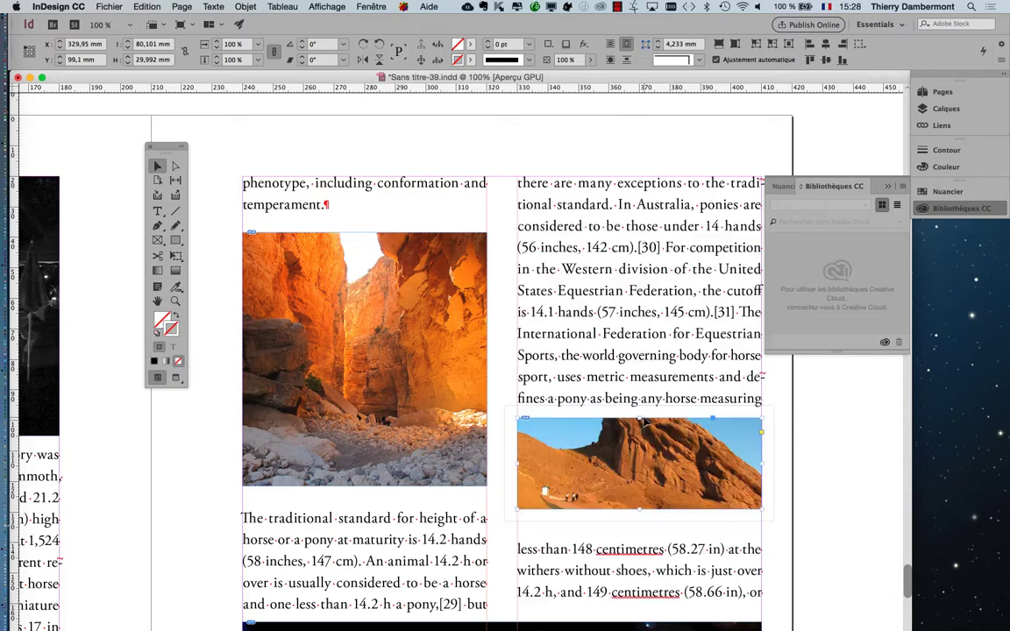
Raise the top edge of the rock image's frame to a height of about 61 mm and select its content to check the fit
left_click(176, 164)
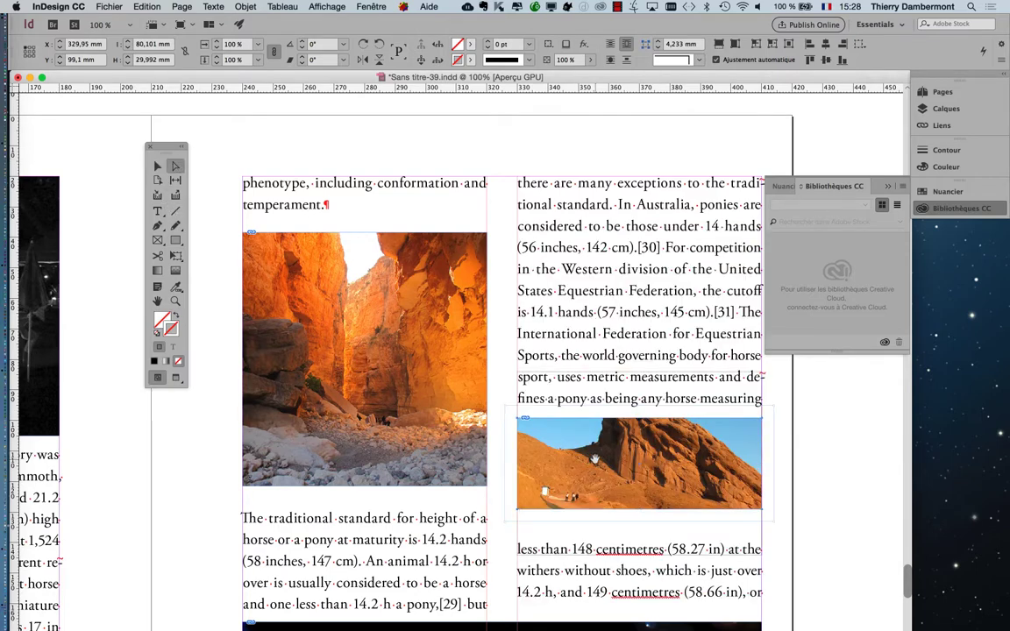
left_click(158, 166)
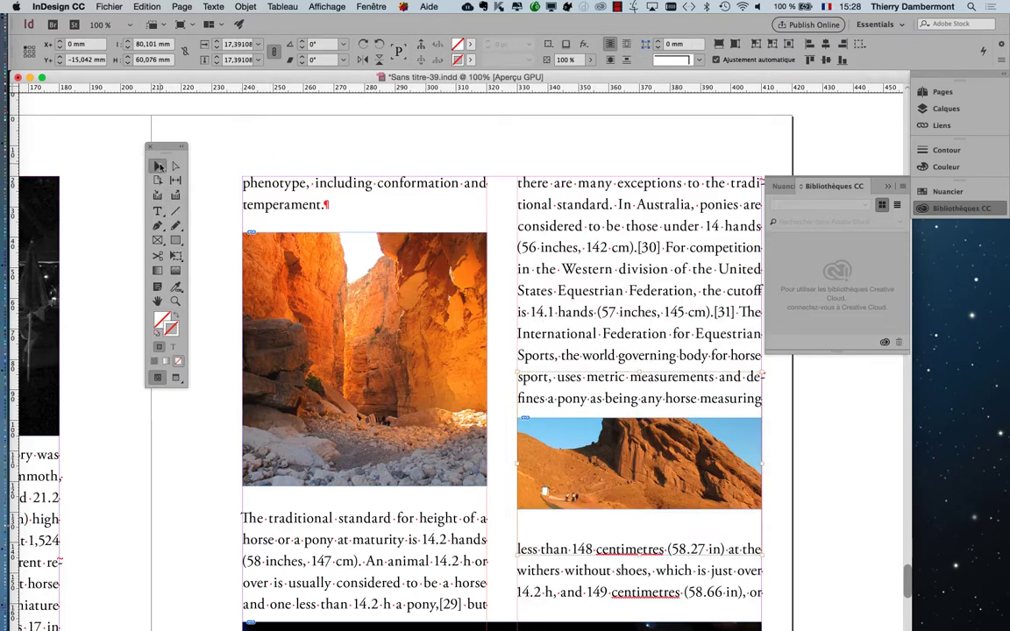
left_click(638, 464)
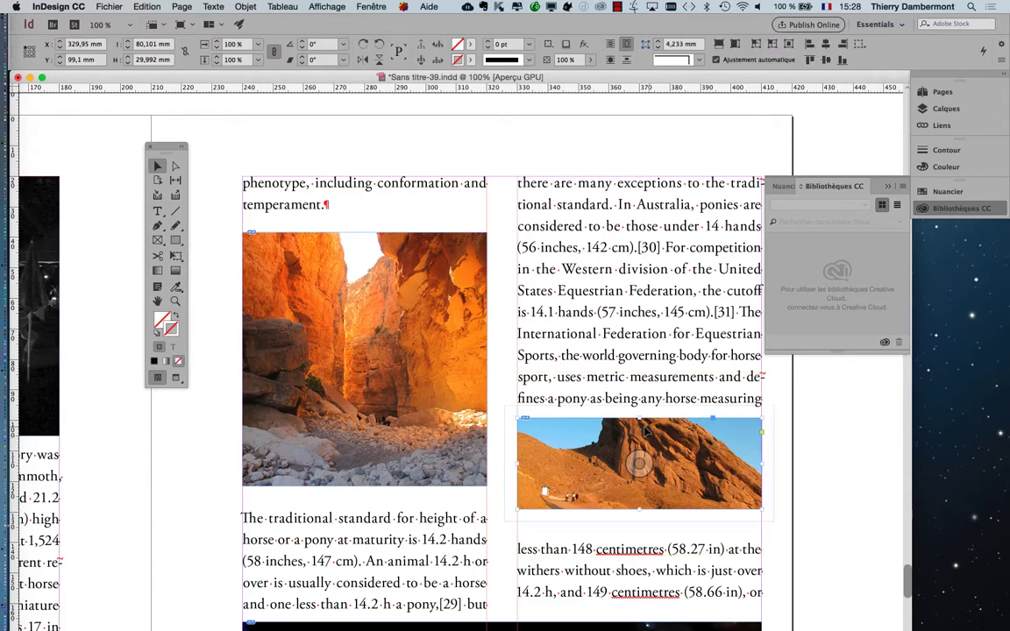
left_click_drag(641, 420, 641, 324)
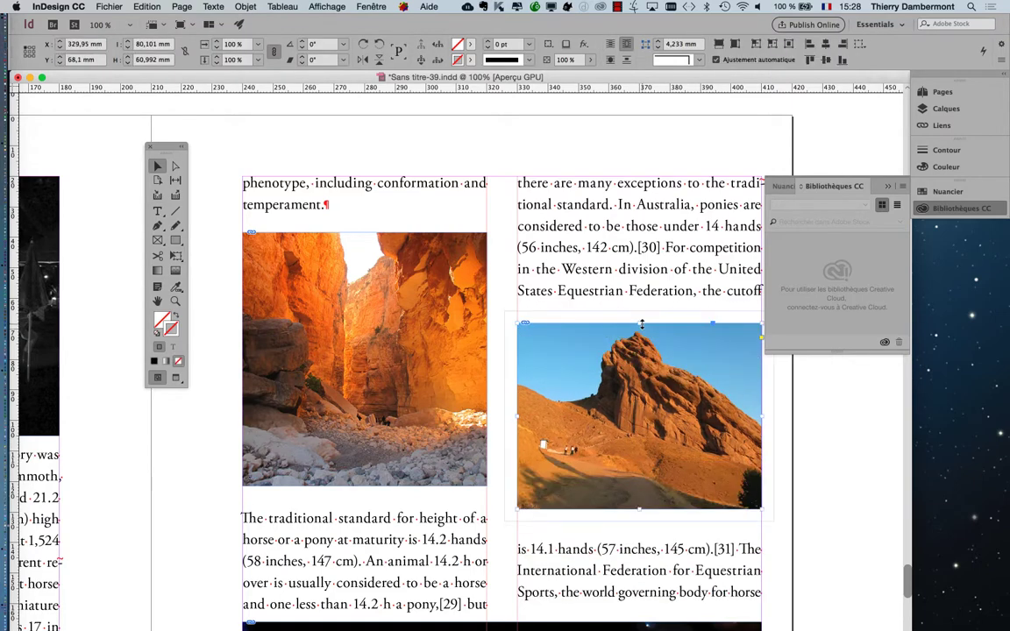
left_click(176, 167)
left_click(577, 334)
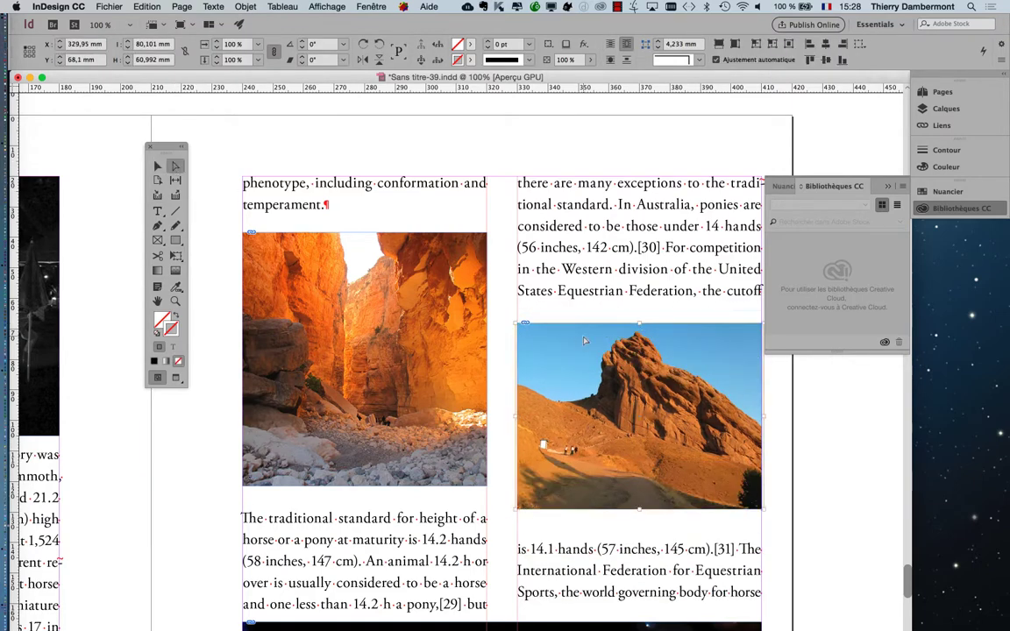
left_click(158, 166)
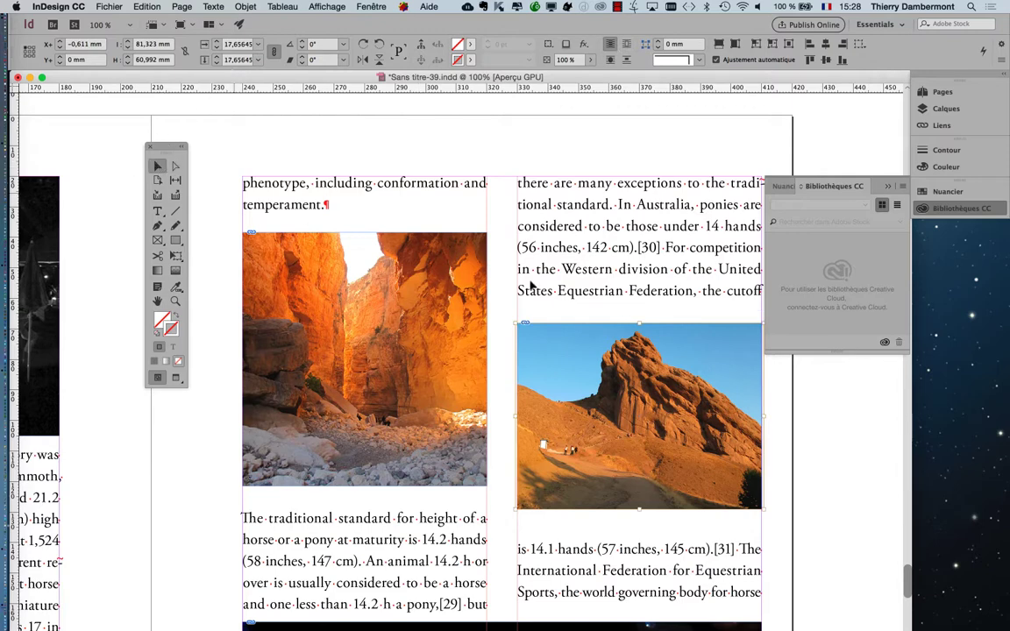
left_click_drag(639, 323, 643, 205)
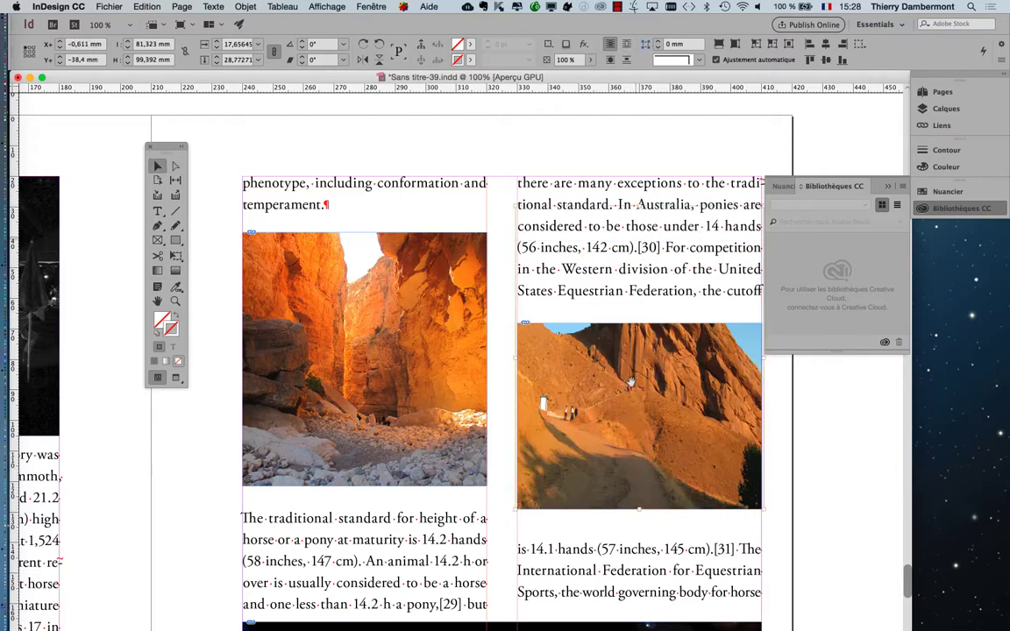
key("super+z")
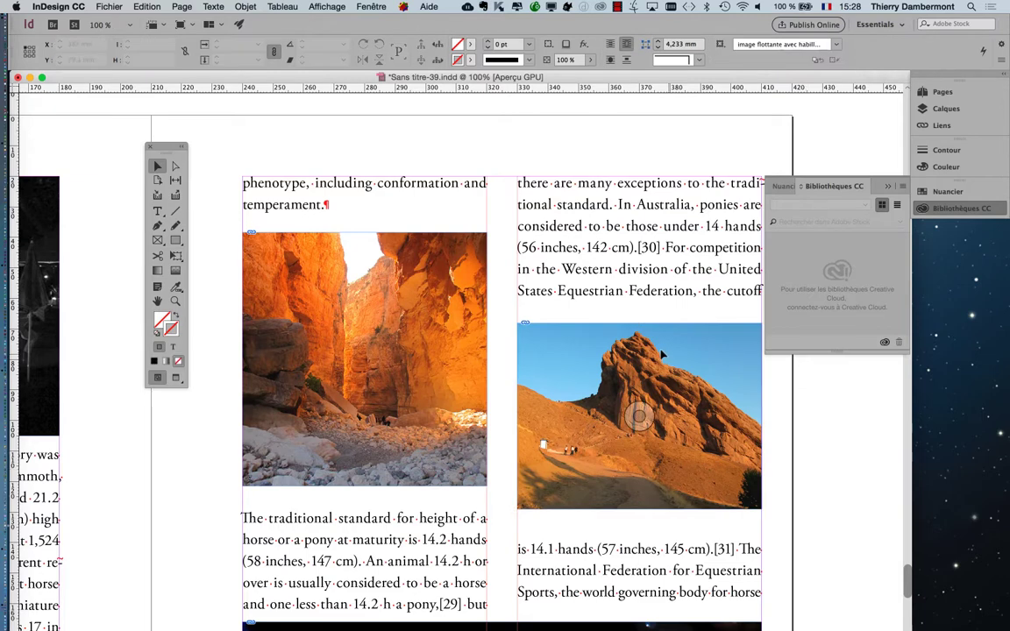
Extend the rock image's frame upward and downward to a height of about 131 mm and select its content to check the fit
left_click_drag(639, 322, 639, 199)
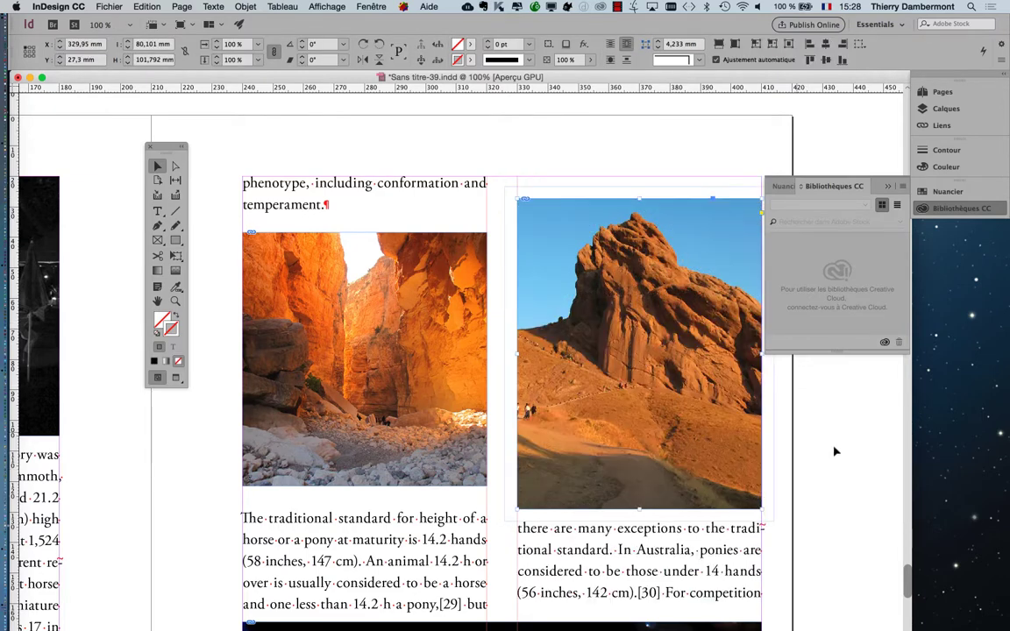
scroll(775, 419, "down", 2)
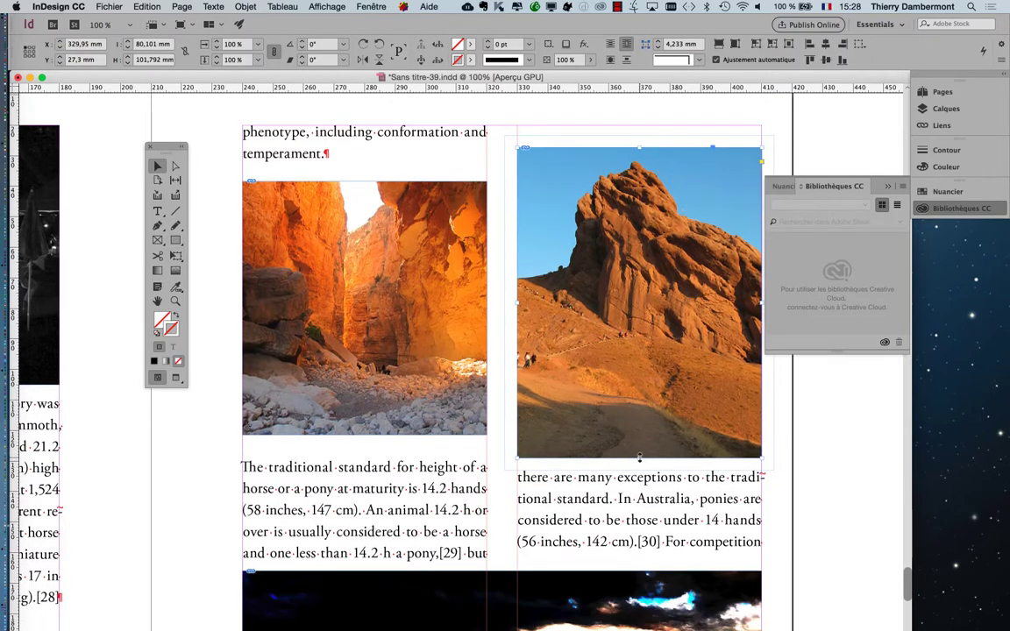
left_click_drag(641, 458, 655, 546)
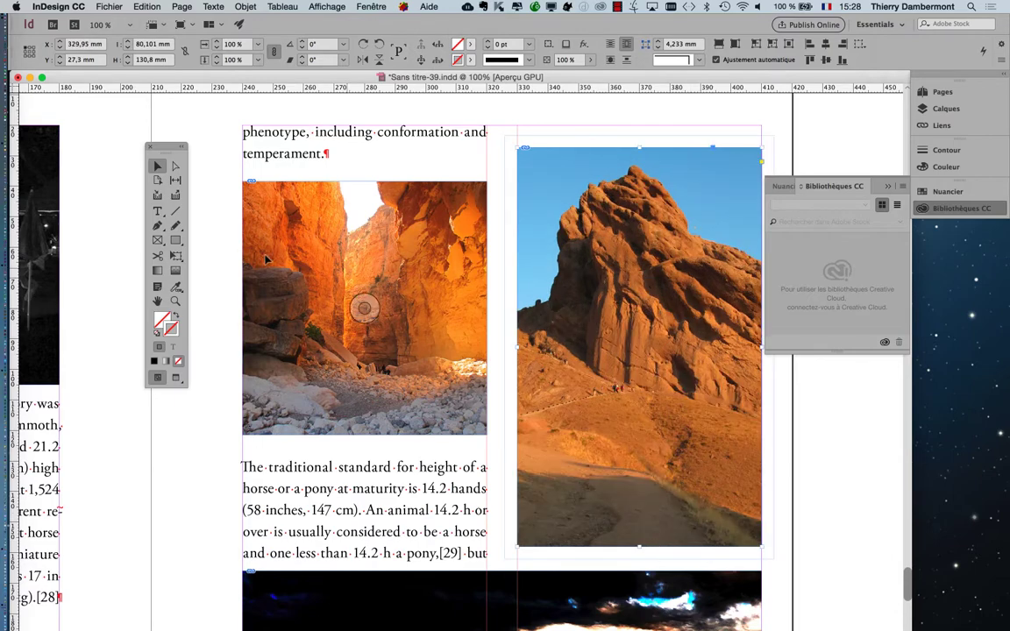
key("a")
left_click(570, 220)
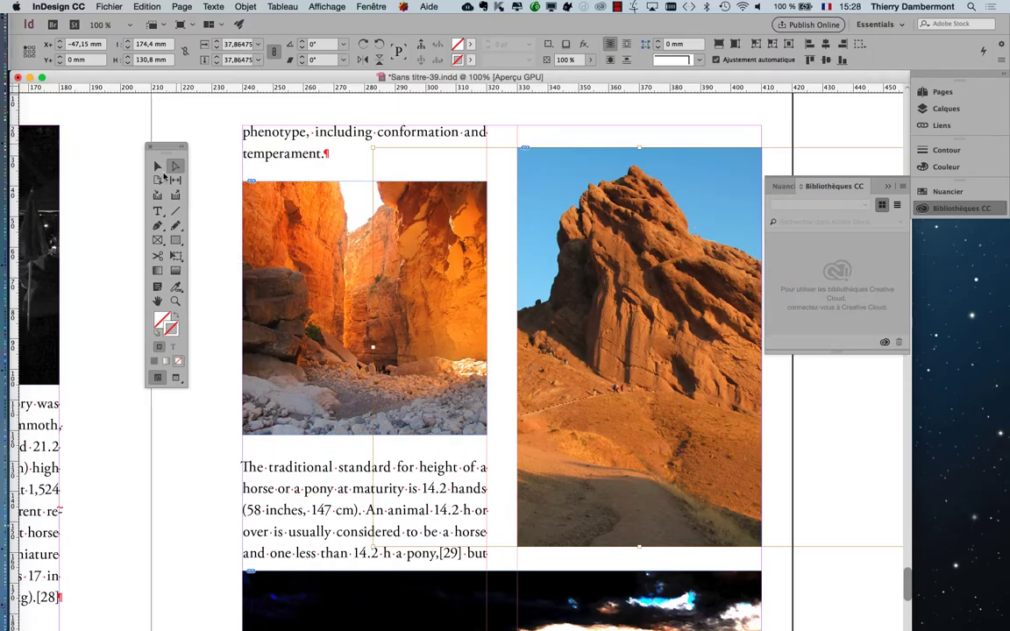
left_click(220, 202)
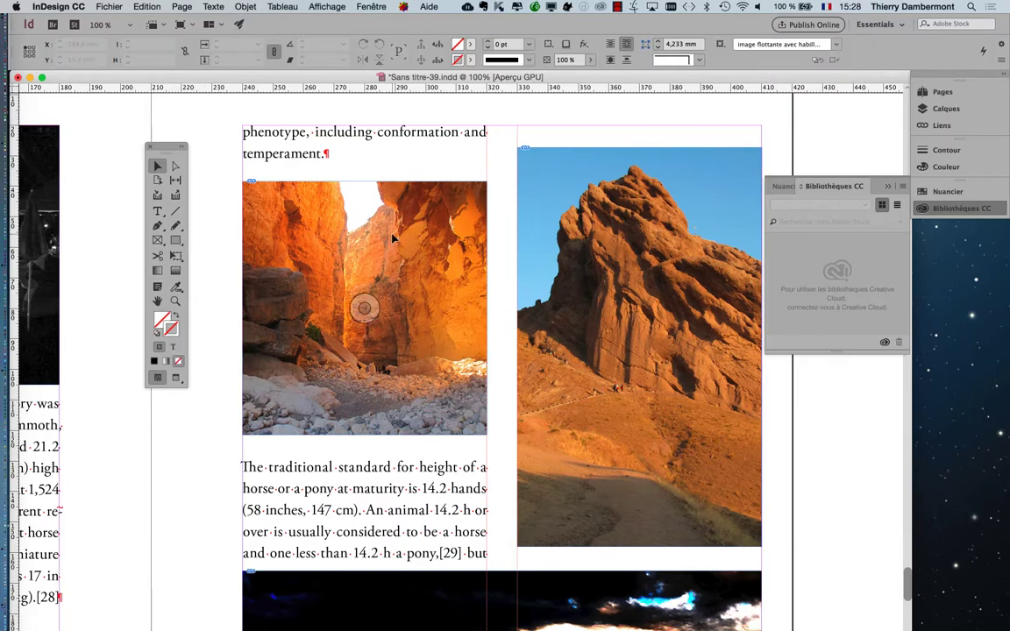
Review the frame fitting options of the canyon image's frame and close them
left_click(395, 238)
left_click(245, 6)
mouse_move(306, 220)
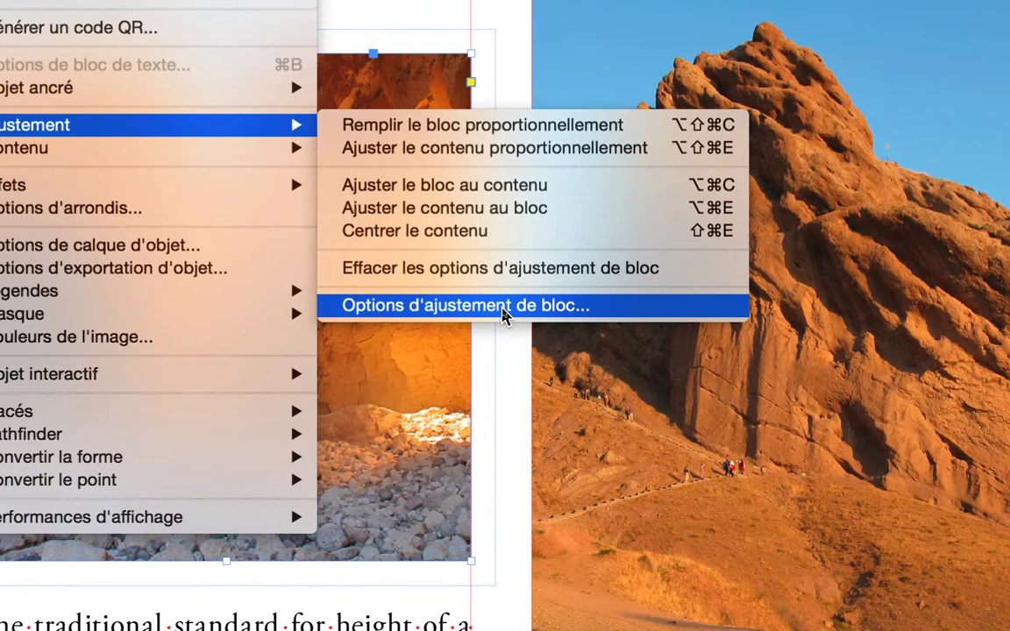
left_click(504, 309)
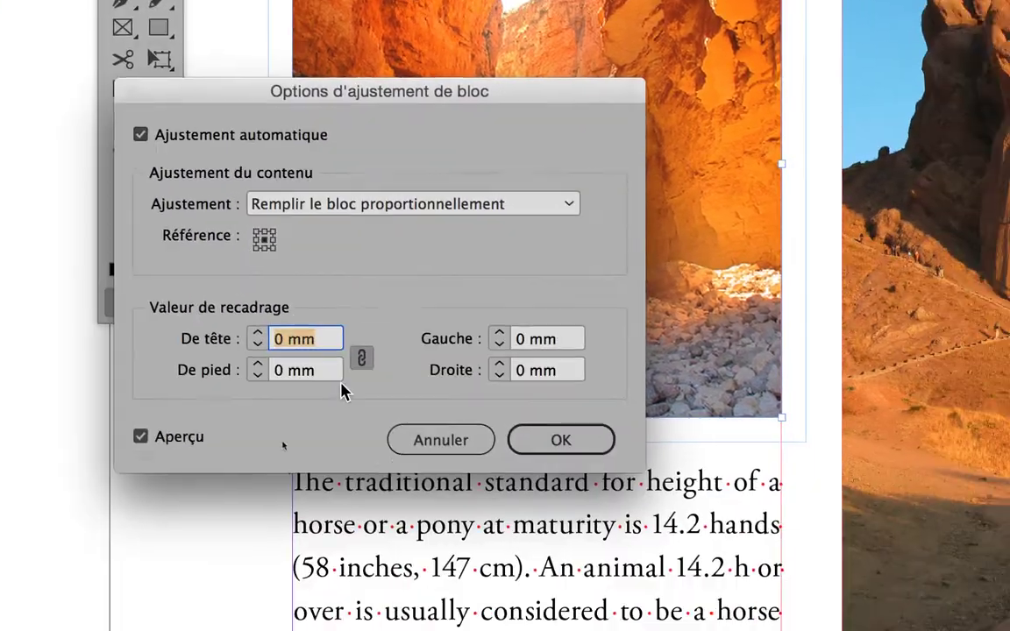
left_click(497, 614)
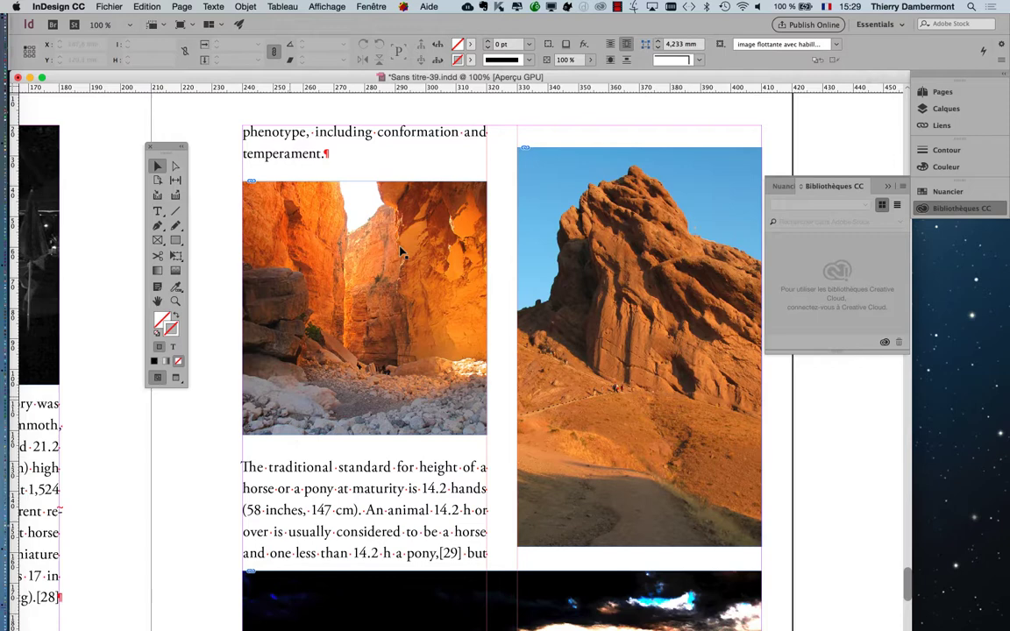
Select the canyon image's frame and display the object styles list, widened to show the full style names
left_click(363, 309)
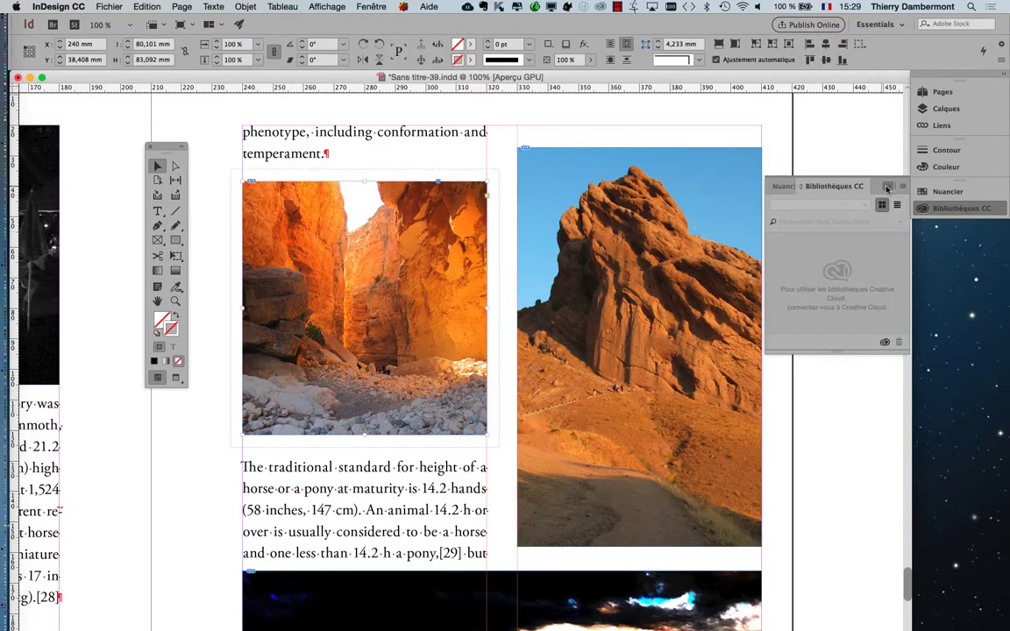
left_click(887, 189)
left_click(371, 7)
mouse_move(414, 281)
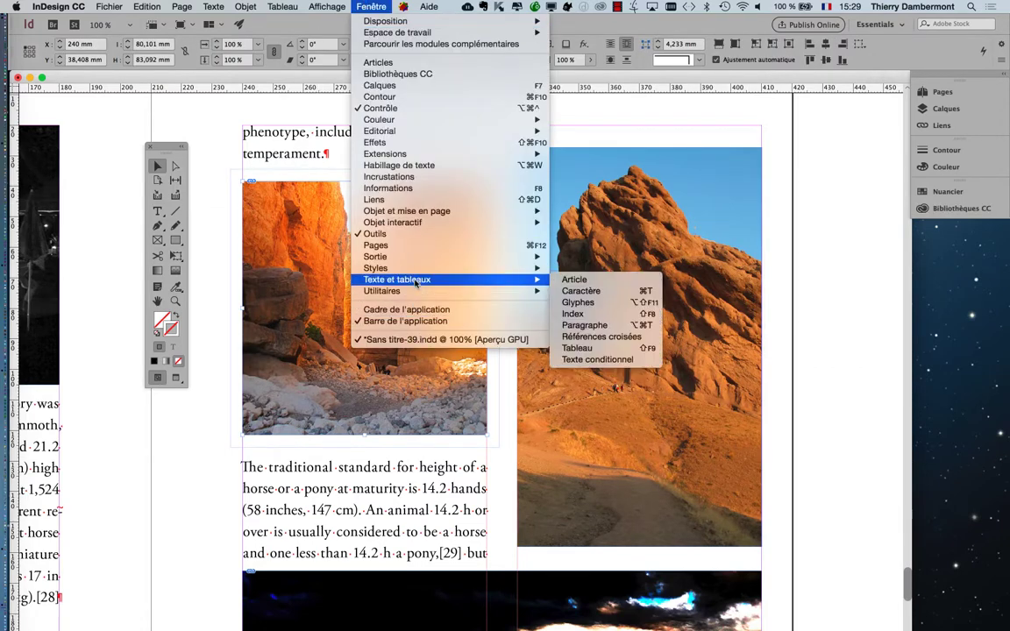
left_click(574, 265)
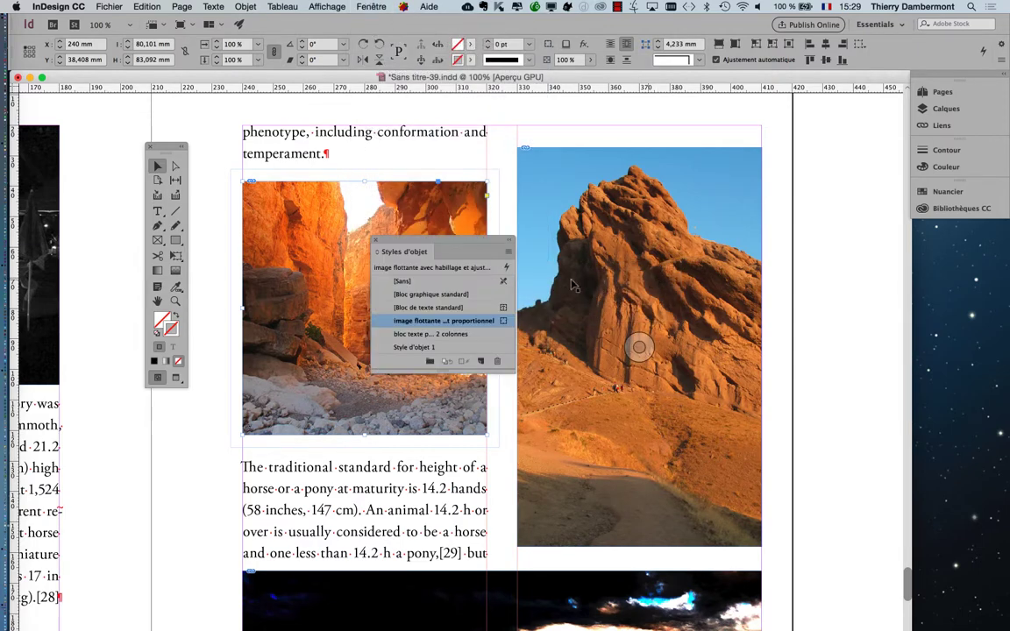
left_click_drag(423, 245, 586, 212)
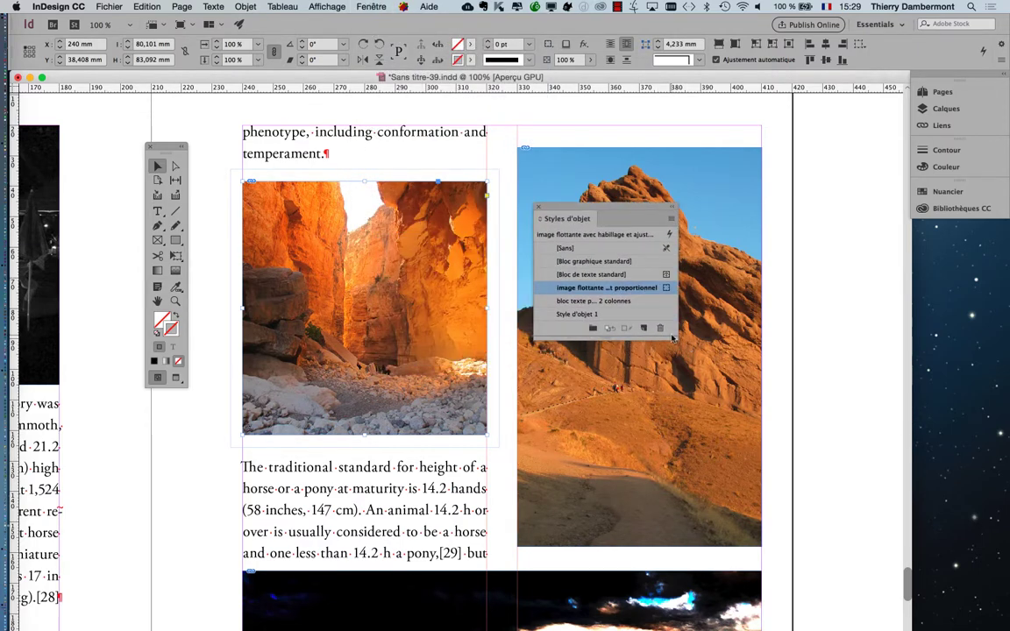
left_click_drag(674, 334, 895, 352)
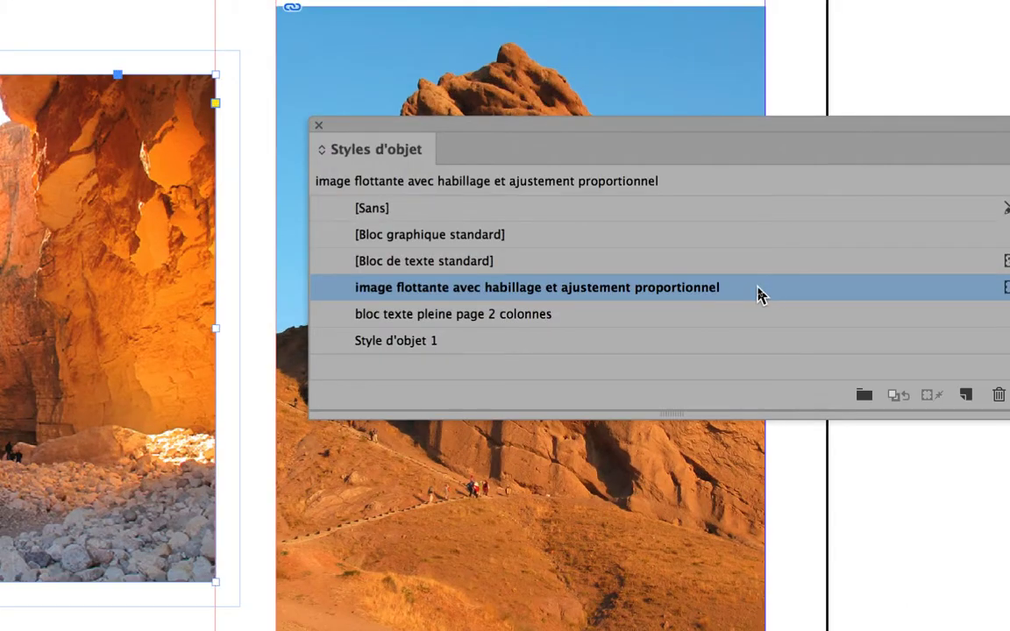
Examine the frame fitting options of the "image flottante avec habillage et ajustement proportionnel" object style, accept them and close the styles list
double_click(759, 295)
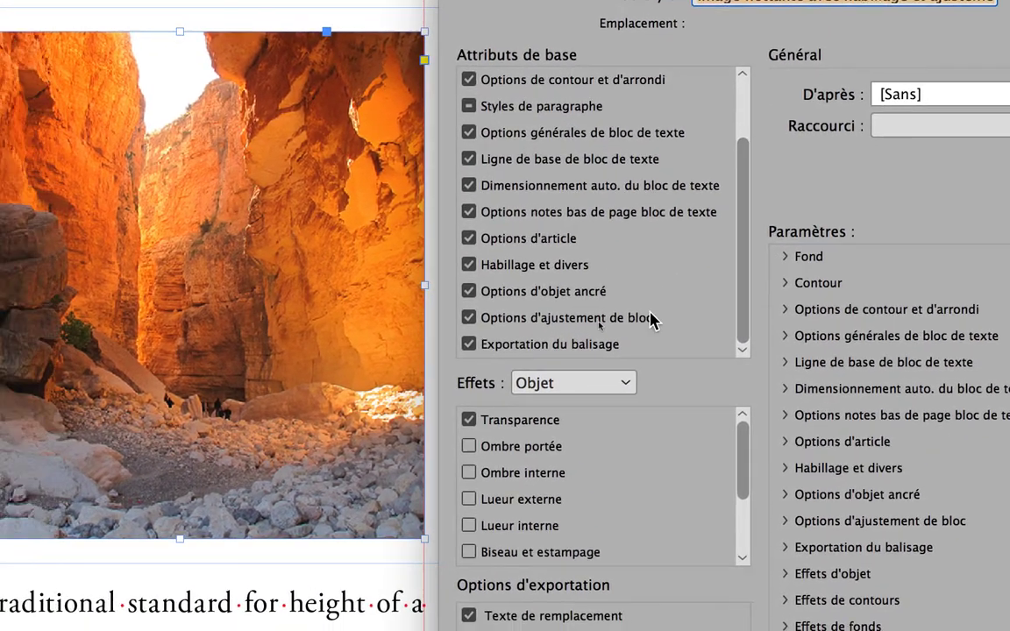
left_click(585, 335)
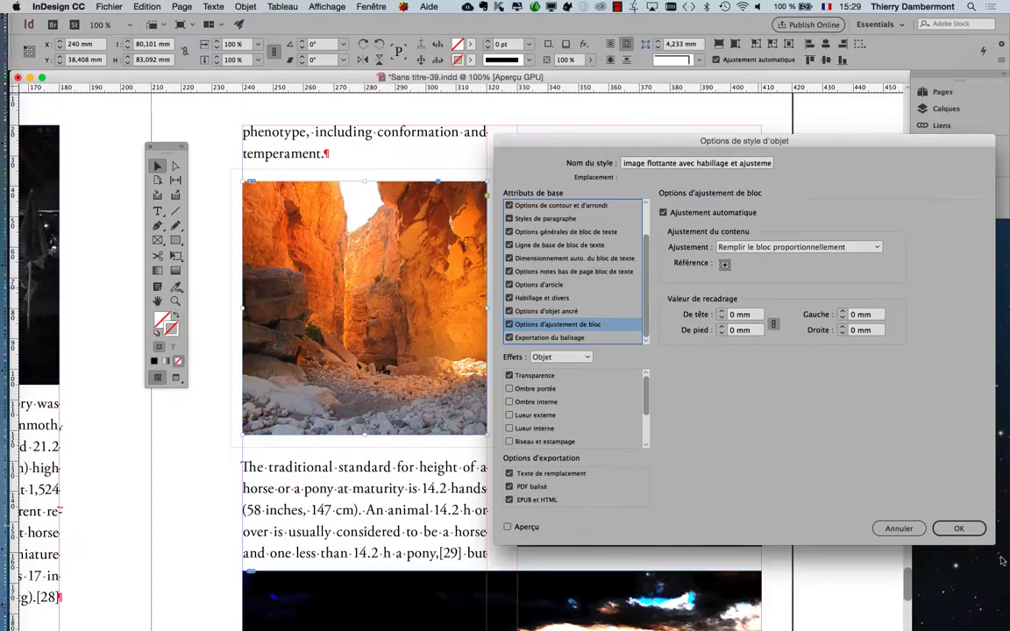
left_click(959, 529)
left_click(538, 208)
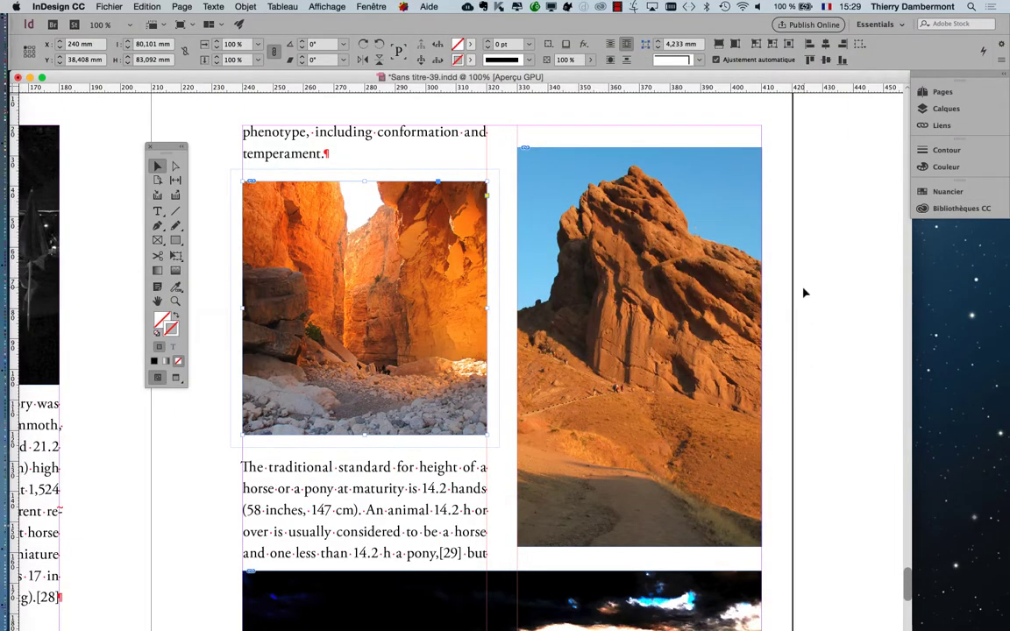
Shrink the rock image's frame to a height of about 71 mm and move it down its column to a Y position of about 66.7 mm
left_click(701, 394)
left_click_drag(639, 546, 639, 397)
left_click_drag(640, 150, 639, 181)
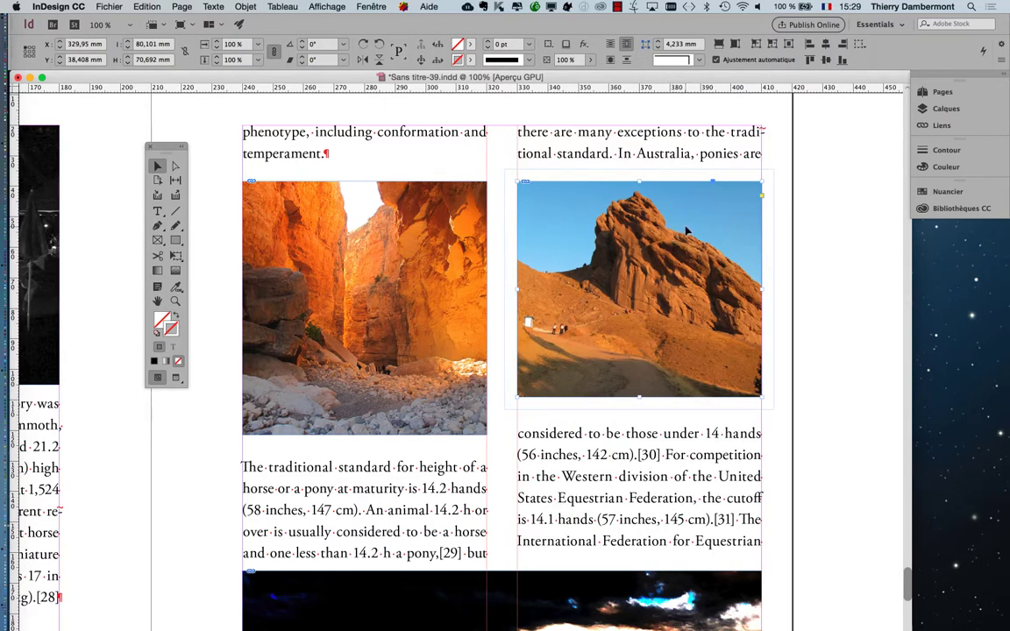
left_click_drag(687, 231, 687, 321)
Show the two-page spread in Preview mode at 50% and move the tools panel off the pages
key("super+minus")
key("super+minus")
key("super+minus")
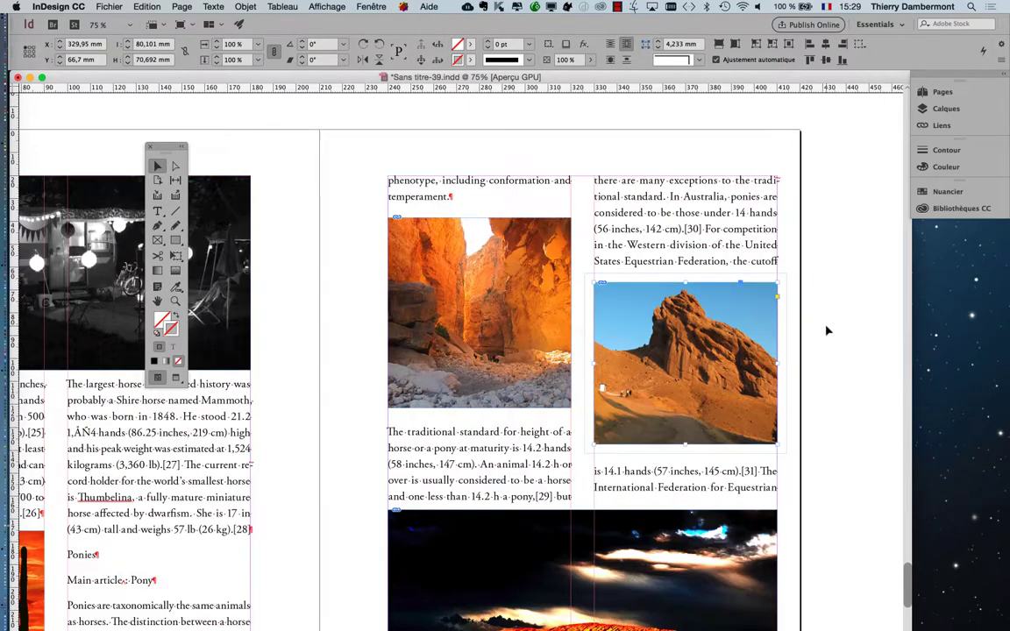
left_click(517, 271)
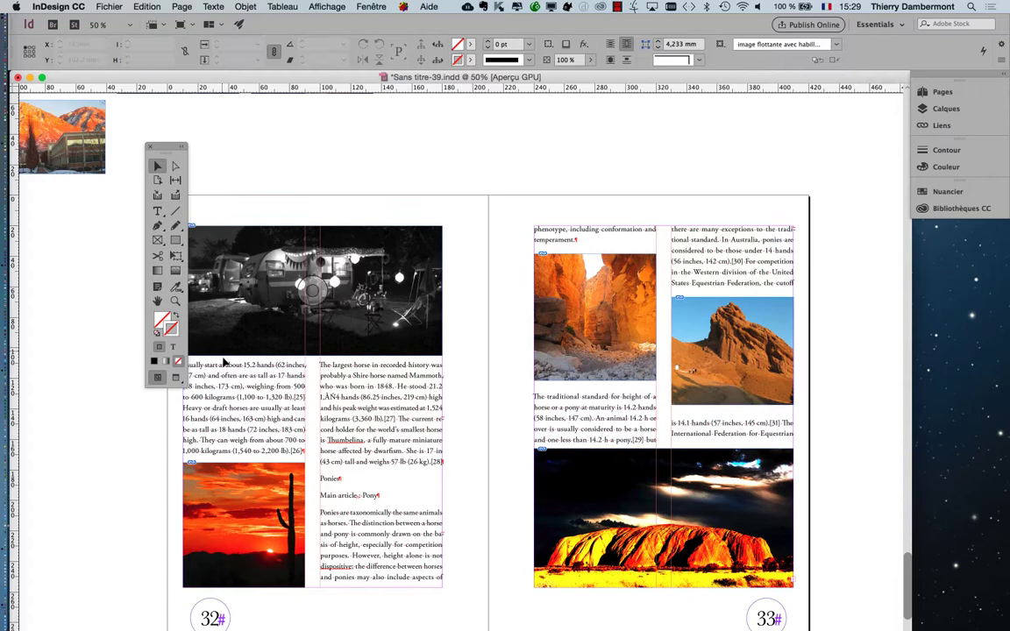
left_click(176, 377)
left_click_drag(163, 147, 64, 155)
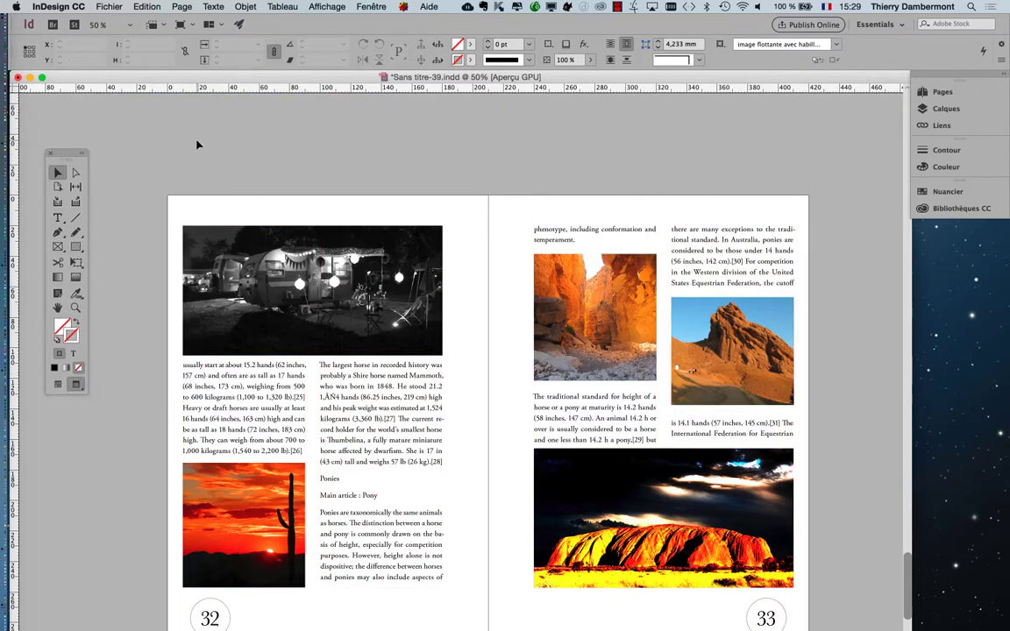
Open the Save As dialog for the document
left_click(107, 6)
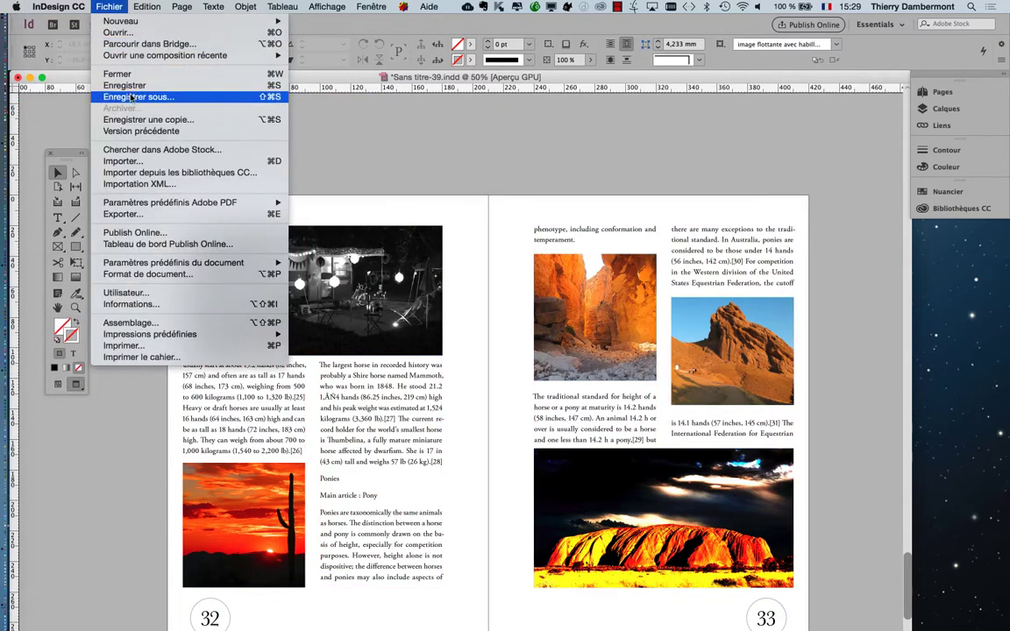
left_click(171, 97)
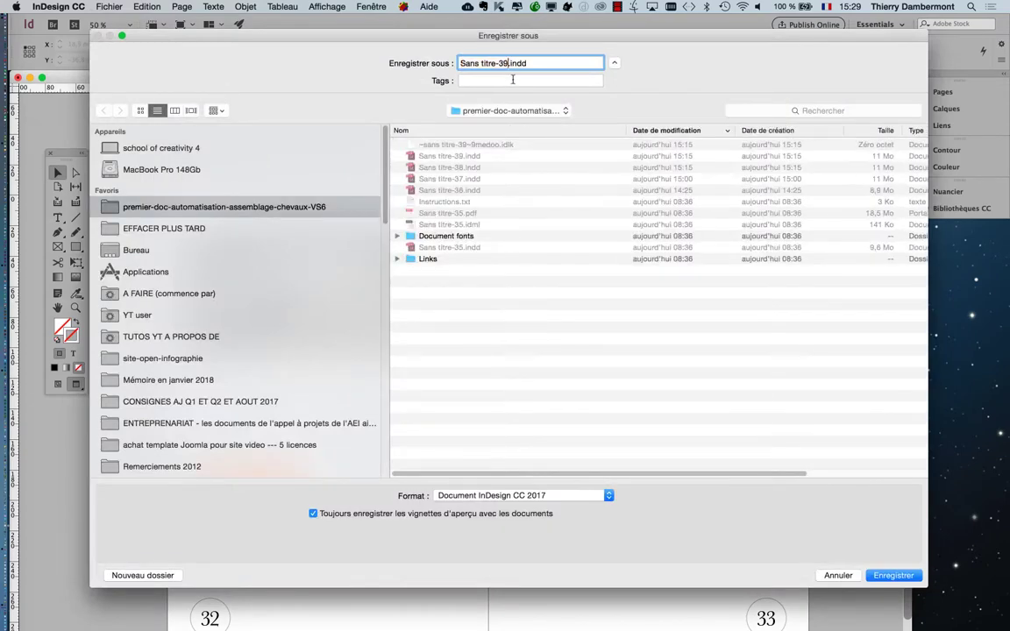